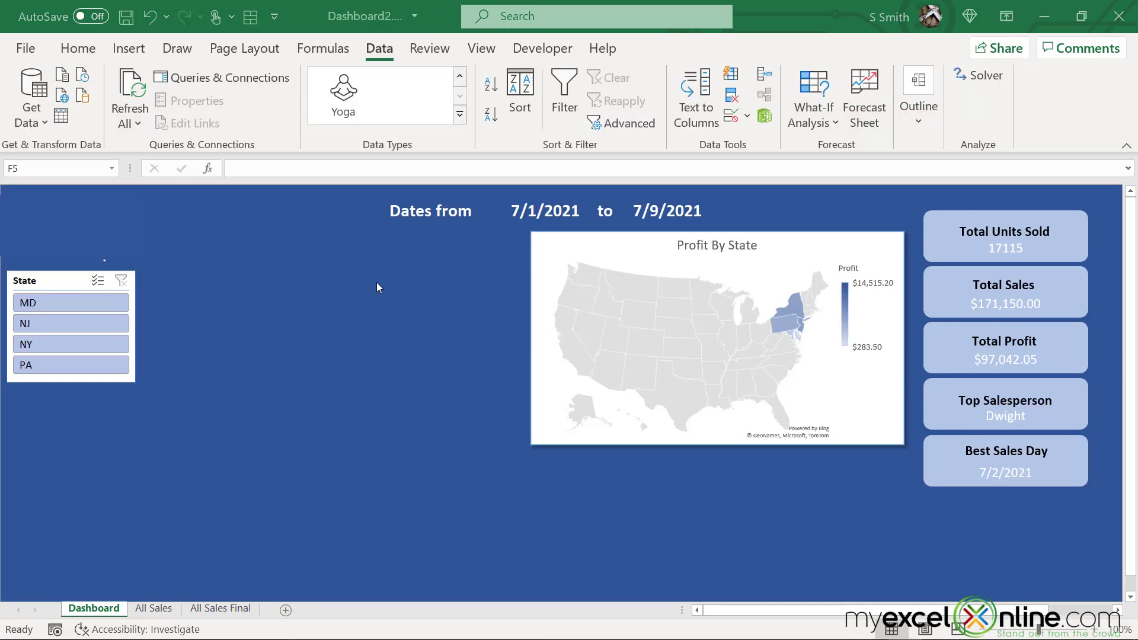
Switch to the All Sales Final sheet to view the sales table with state abbreviations.
click(220, 609)
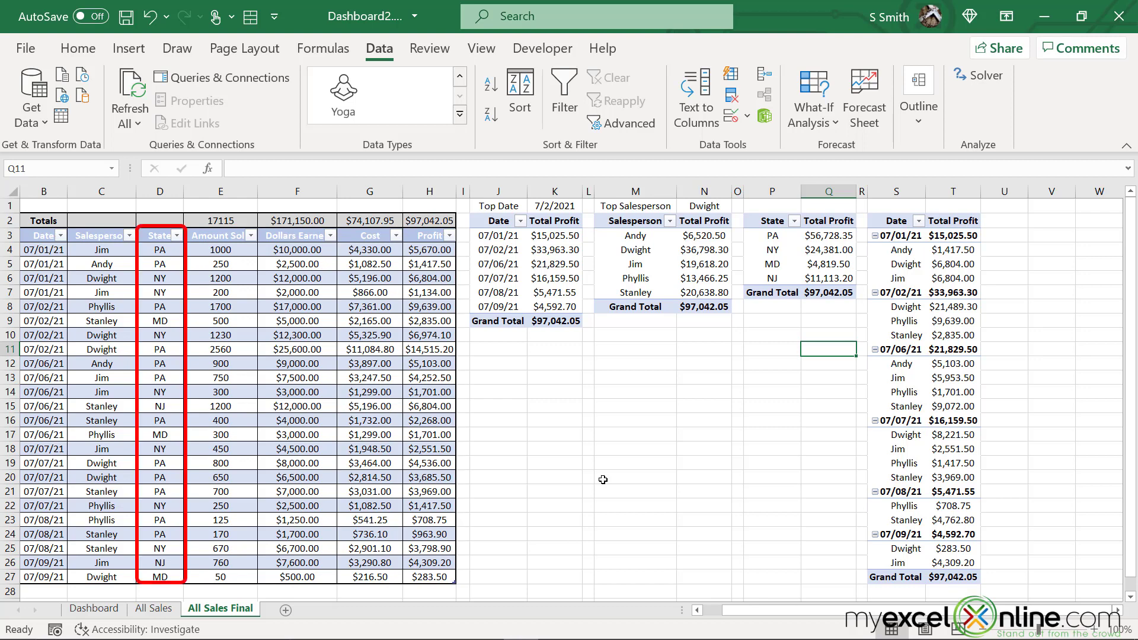
Convert the State column (D) abbreviations to the Geography data type.
click(156, 191)
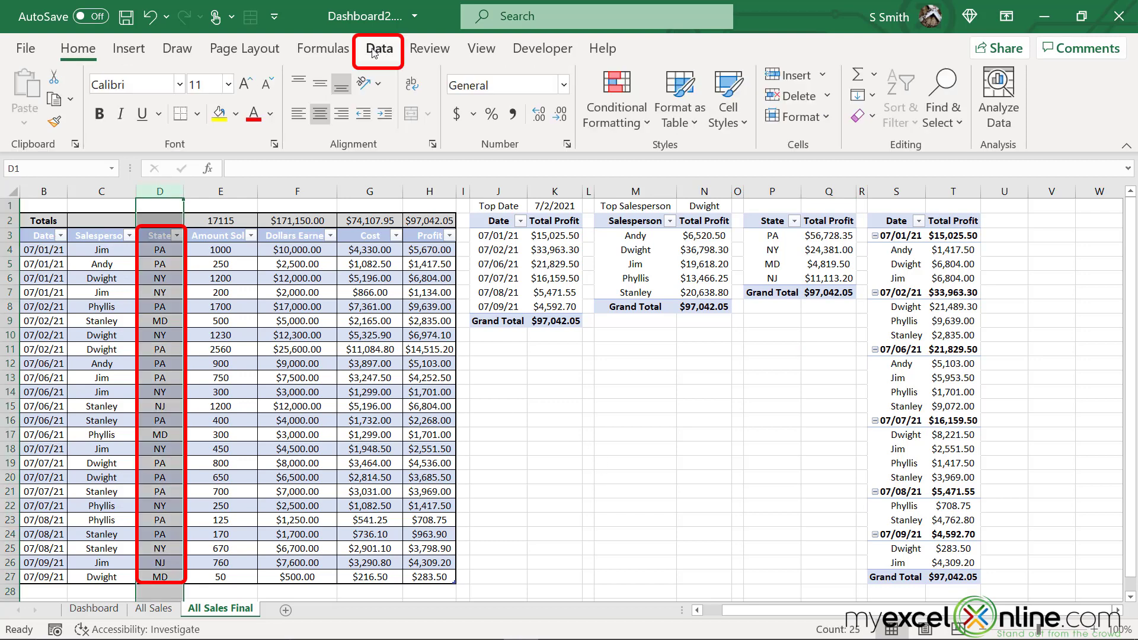
click(373, 51)
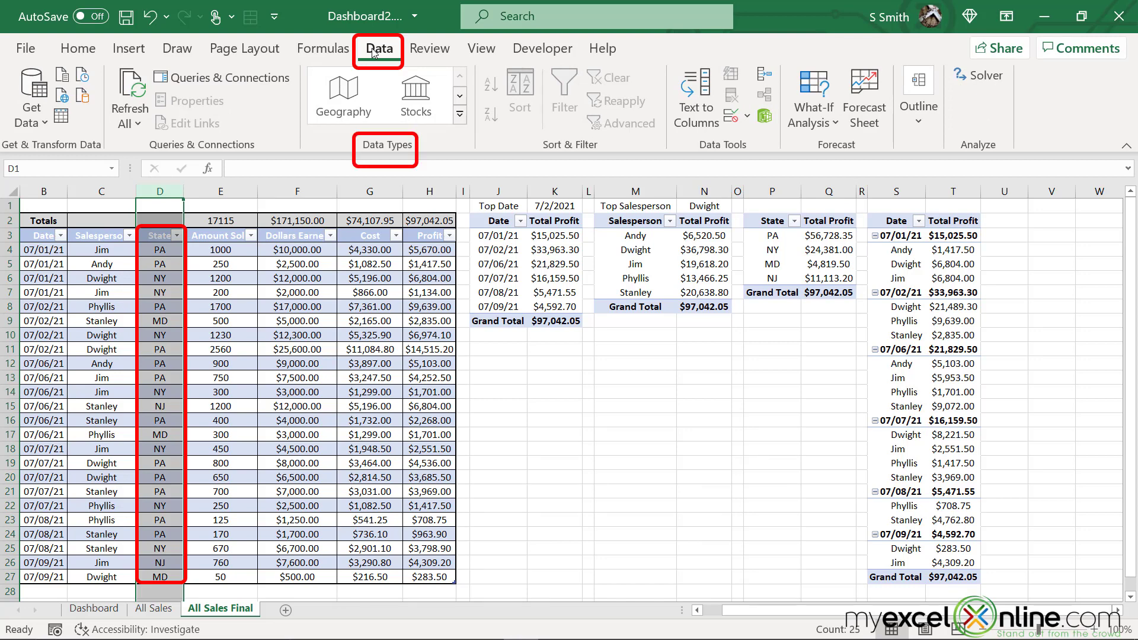
click(342, 99)
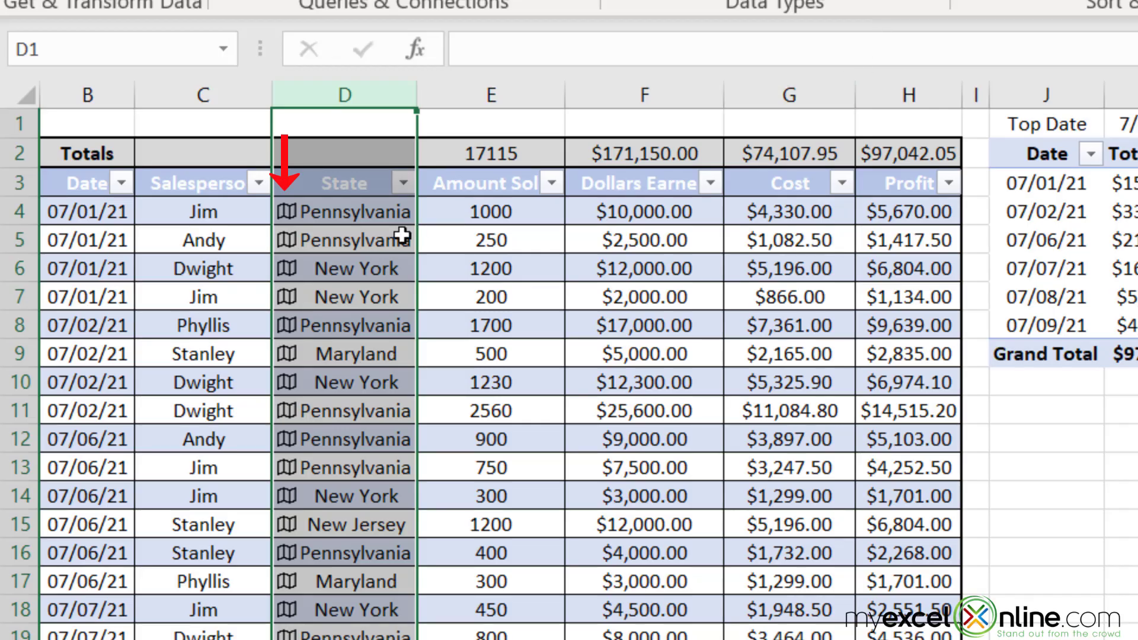
click(343, 219)
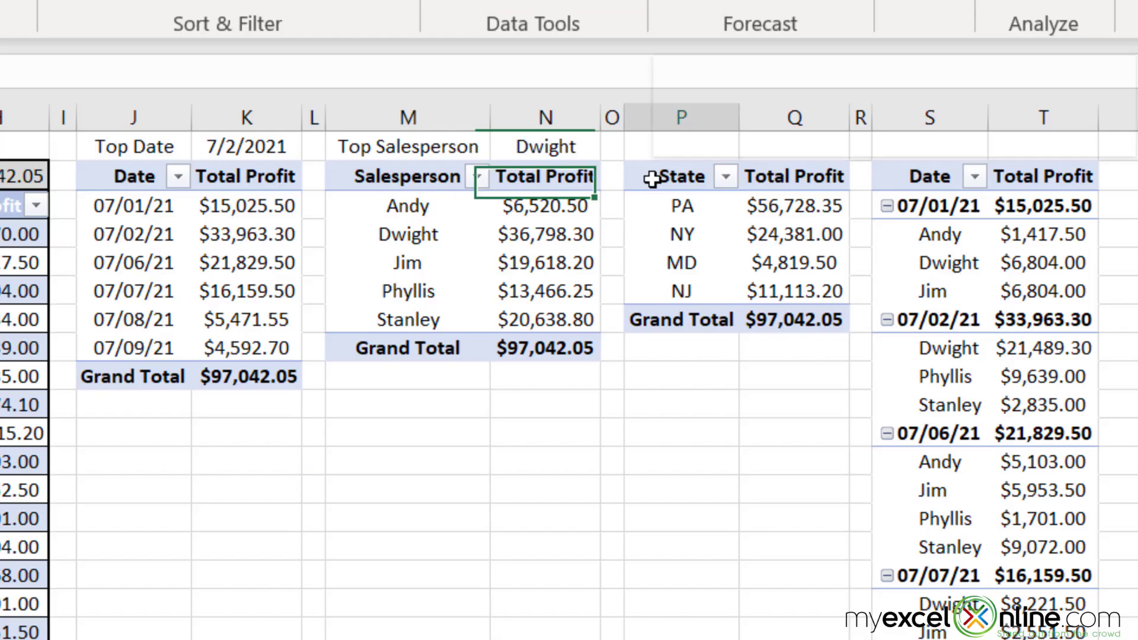
Refresh the State pivot table so it lists full state names, then view the Dashboard.
right_click(783, 221)
click(833, 292)
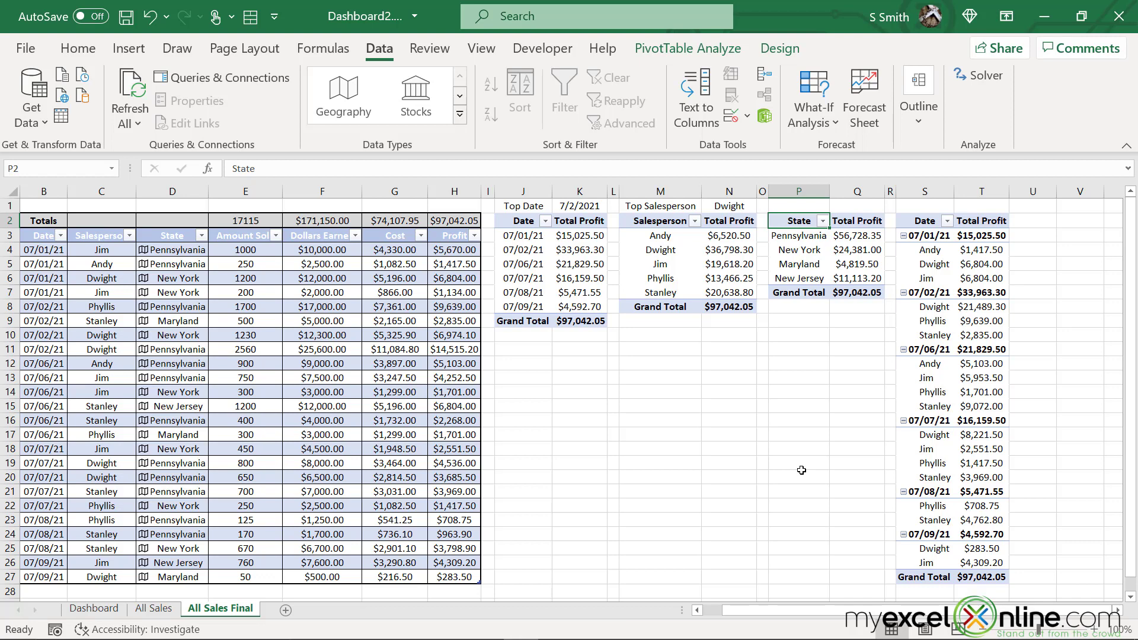
click(395, 505)
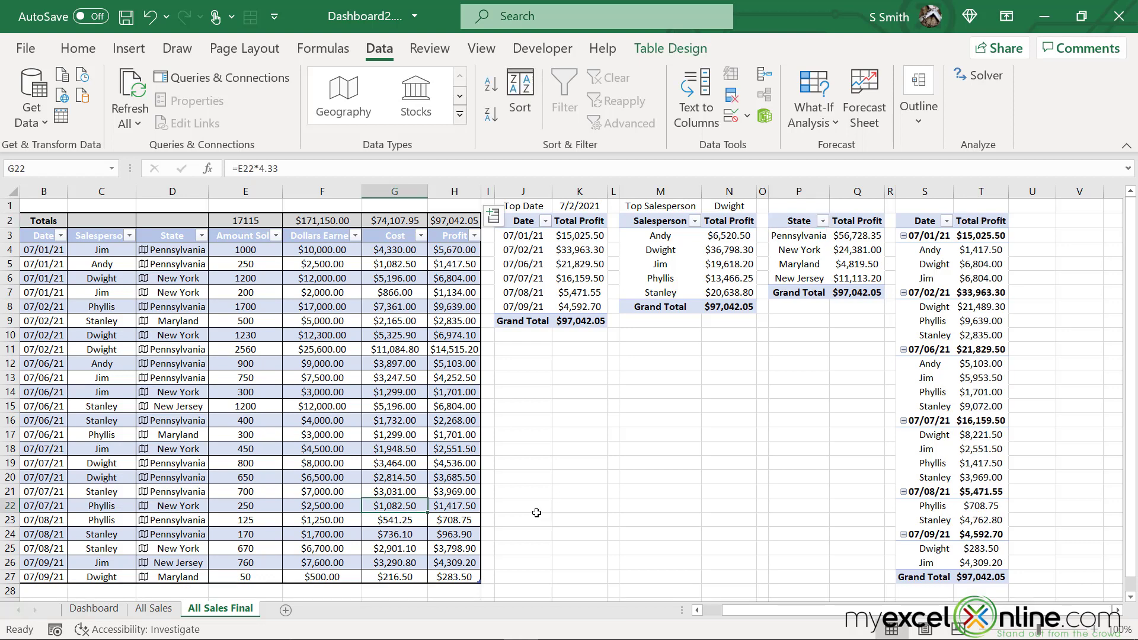
click(95, 609)
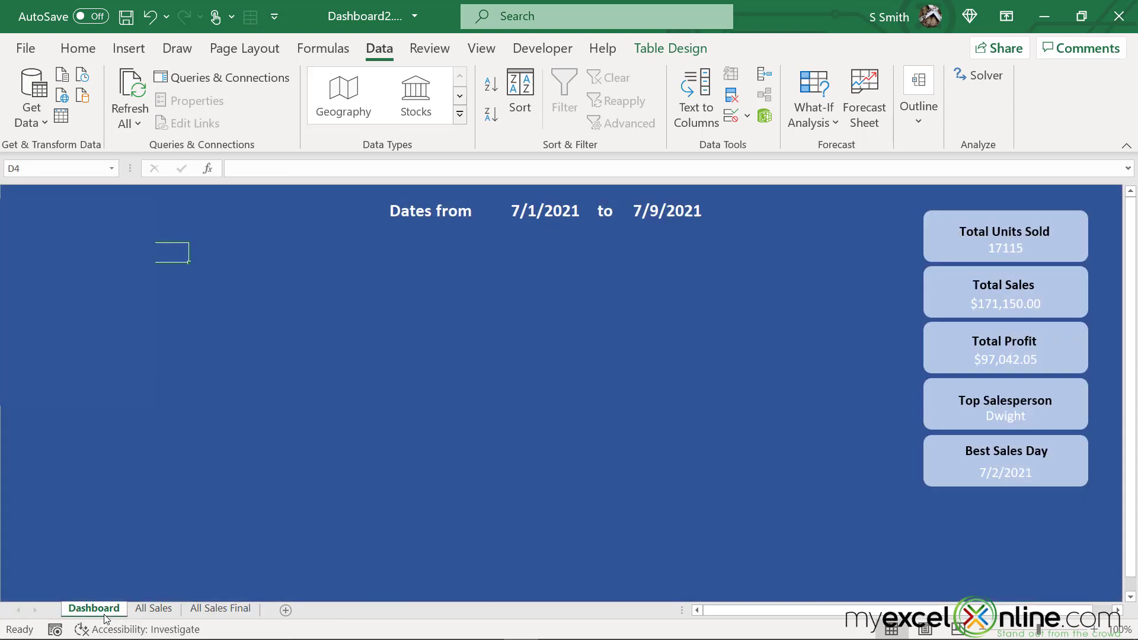
Insert an empty Filled Map chart on the Dashboard.
click(140, 55)
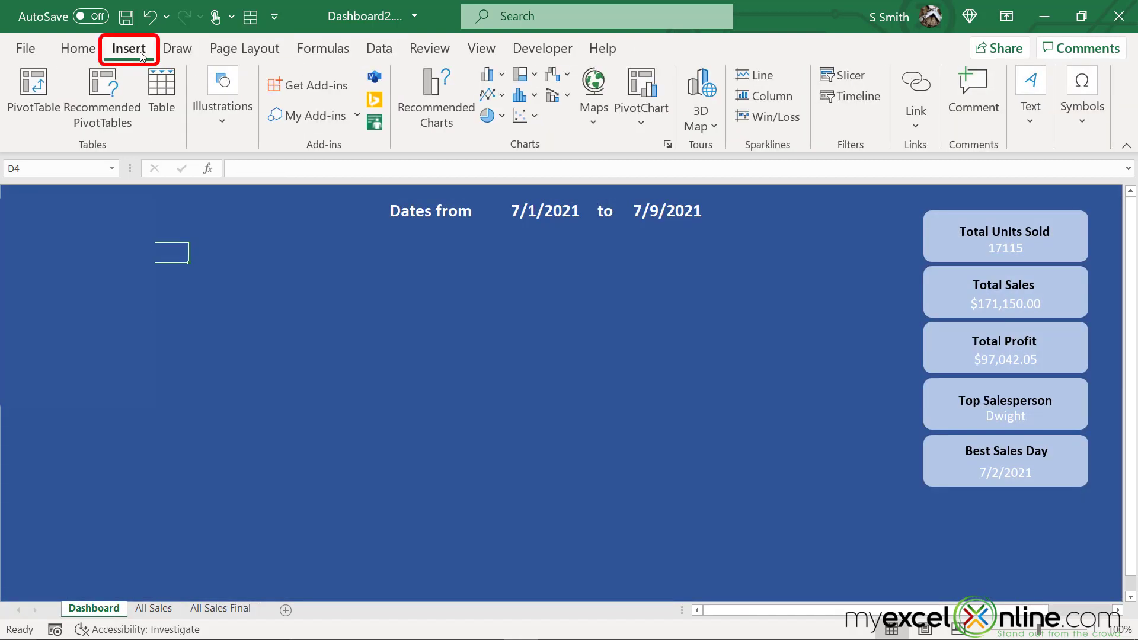
click(599, 118)
click(606, 188)
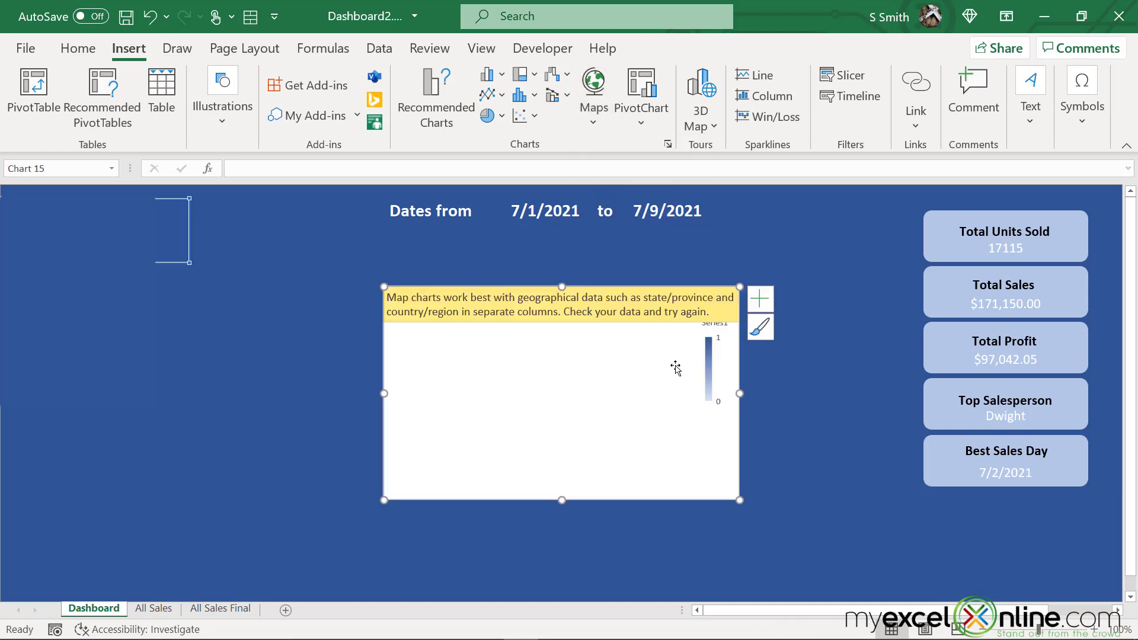
Set the map's data to State D3:D27 and Profit H3:H27 from All Sales Final.
right_click(546, 370)
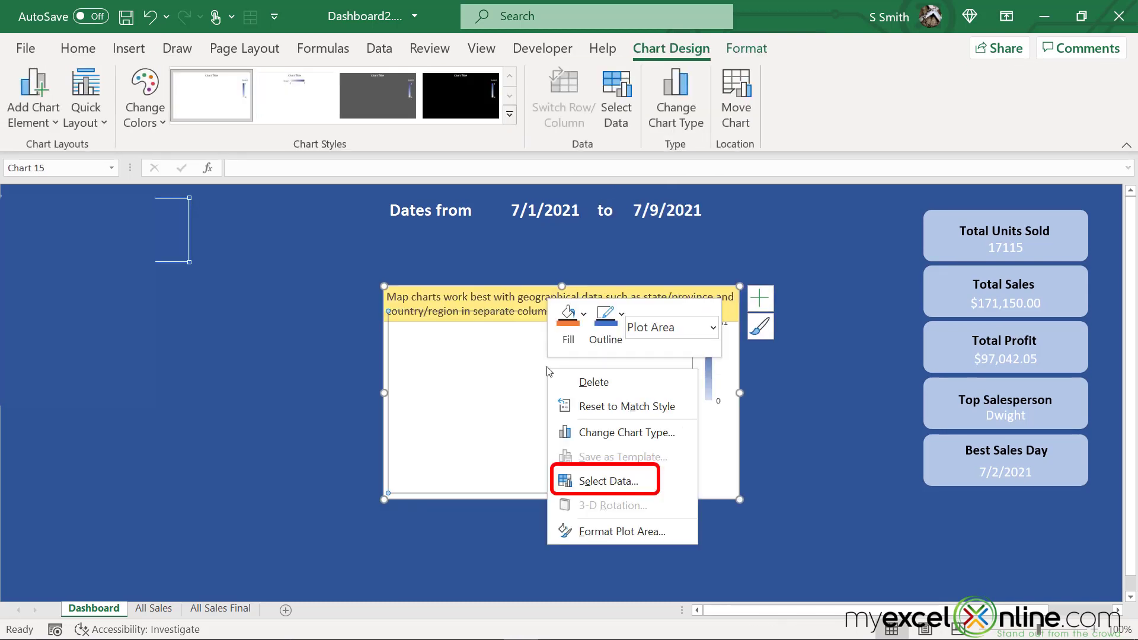
click(608, 480)
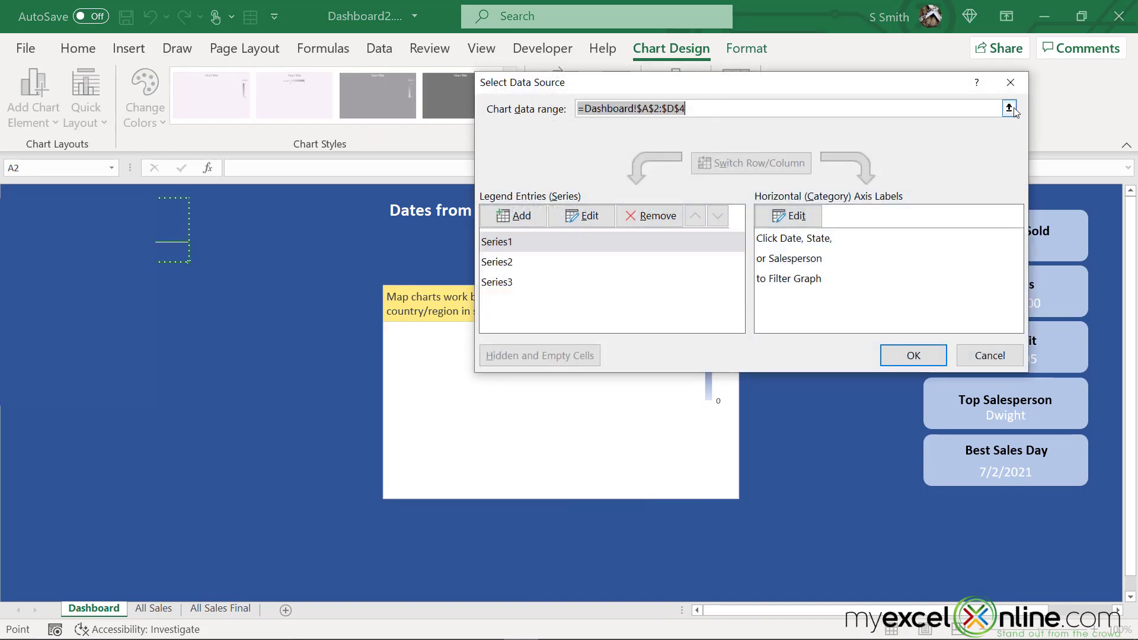
click(1010, 111)
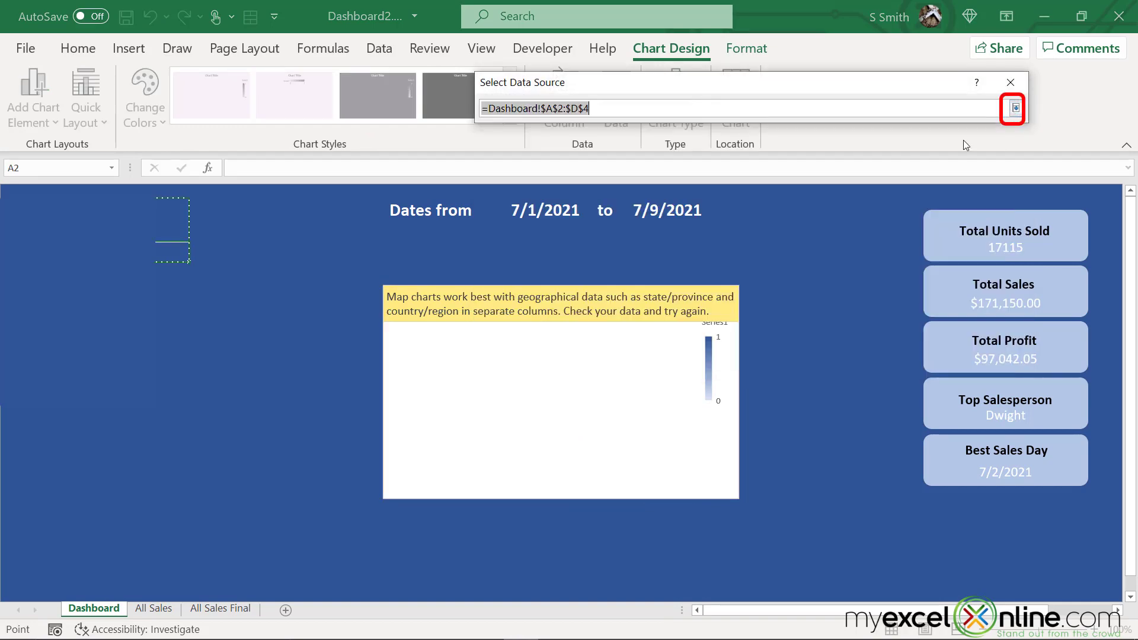
click(246, 609)
drag(157, 235, 176, 581)
key(ctrl)
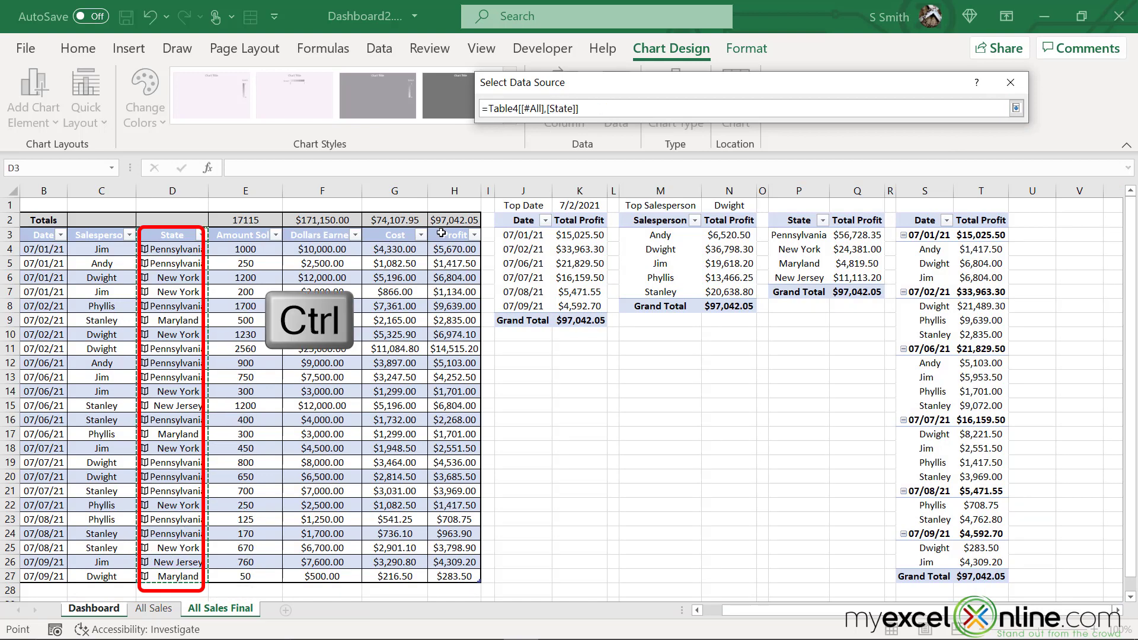
drag(455, 236, 462, 573)
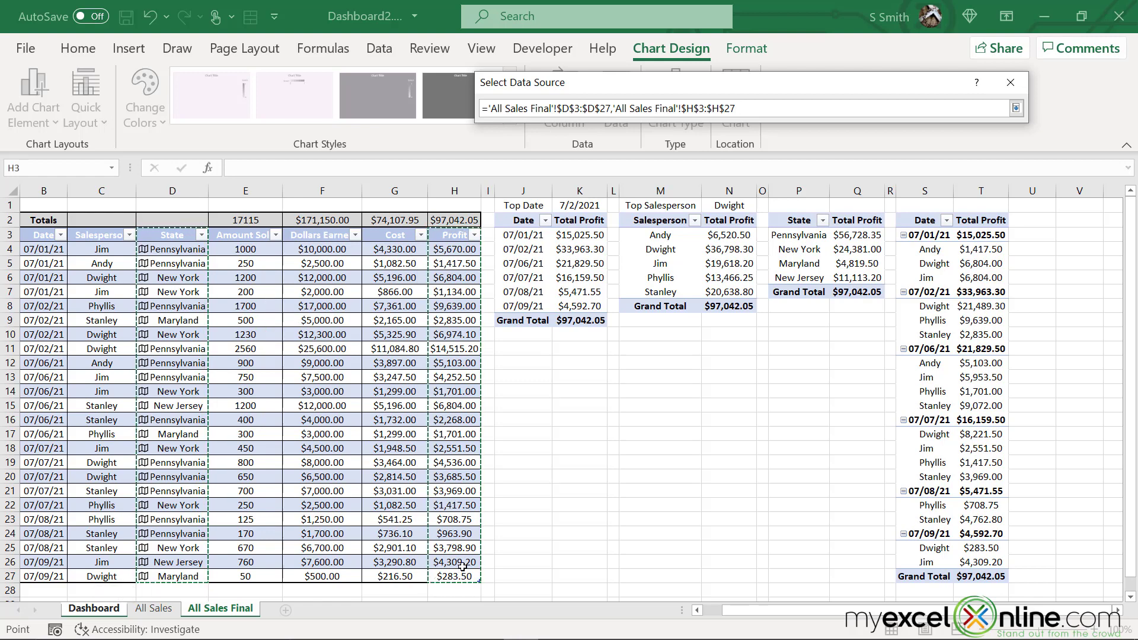
click(1015, 108)
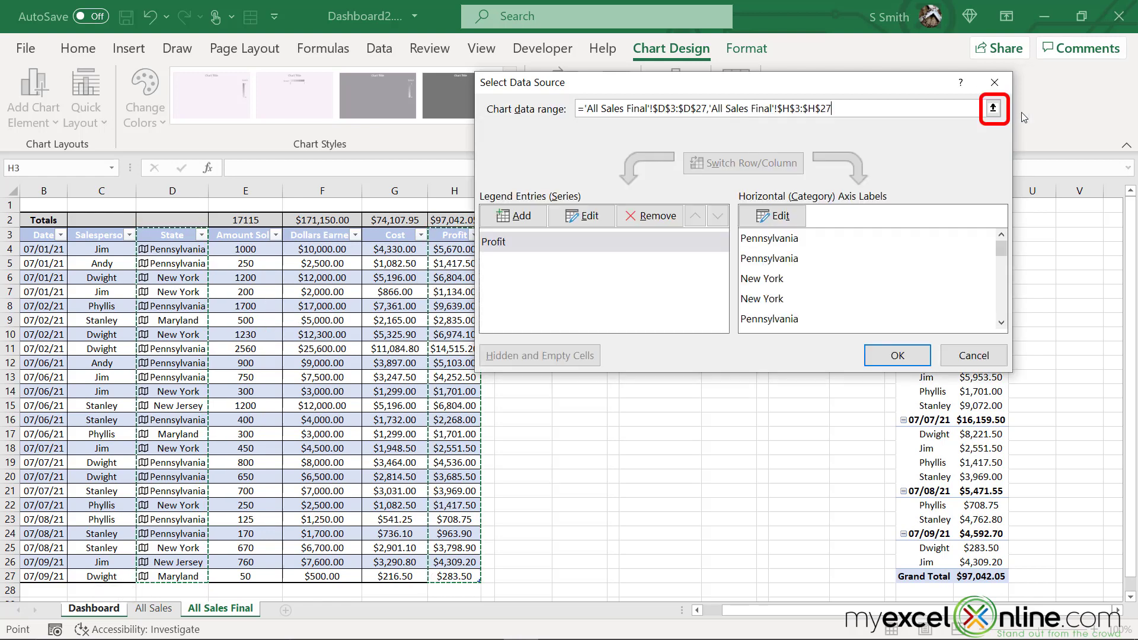
click(897, 355)
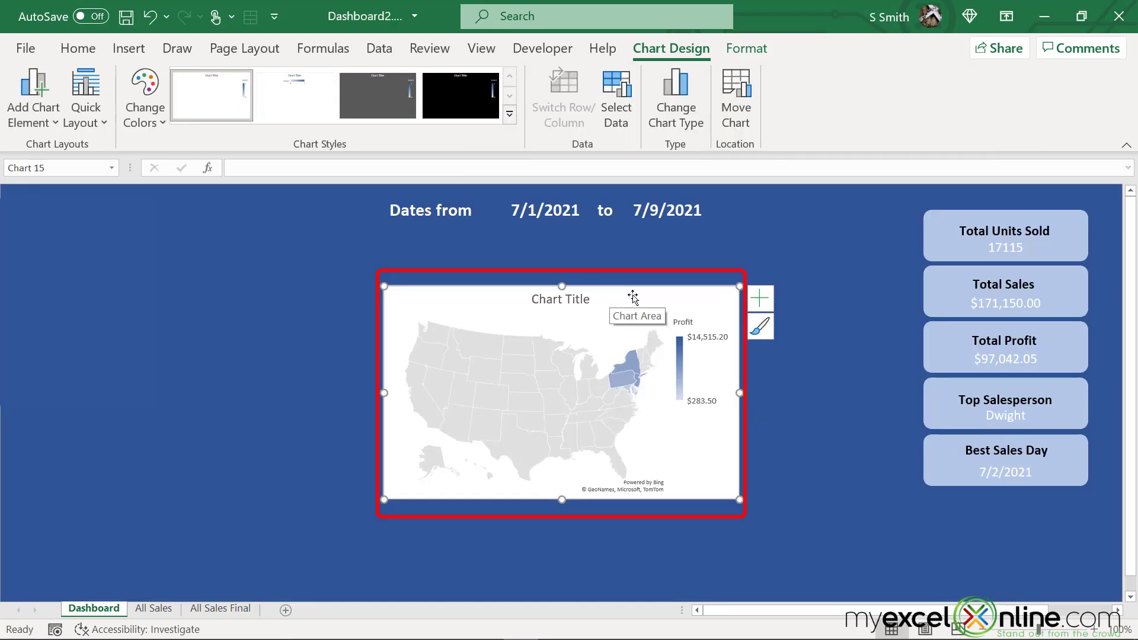
click(742, 272)
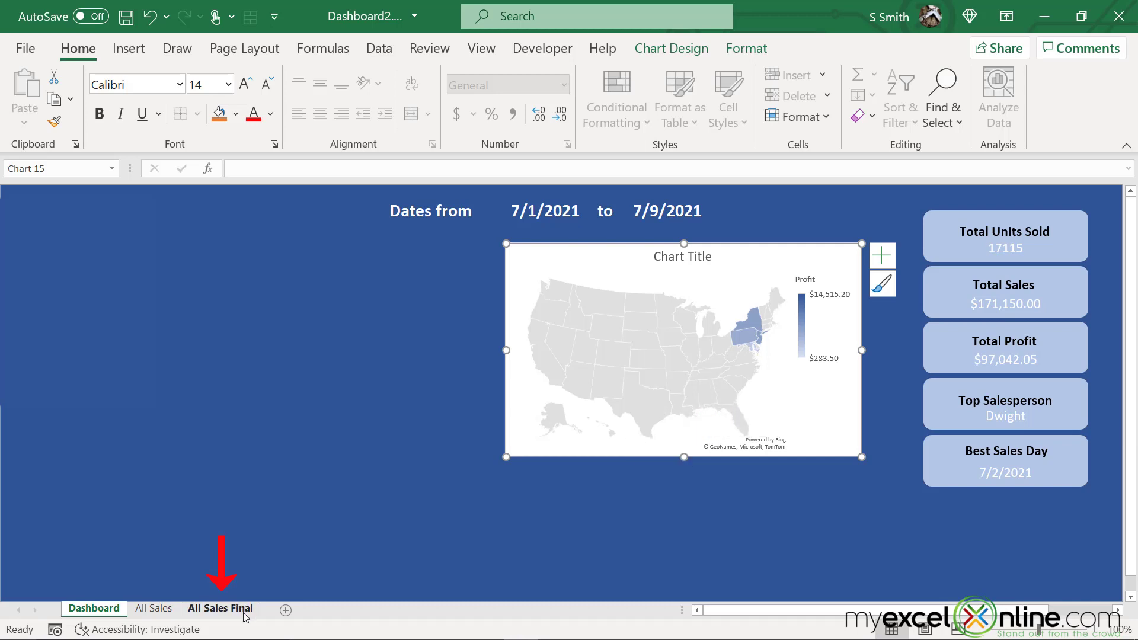
Insert a State slicer on the All Sales Final table, then remove it from that sheet.
click(220, 609)
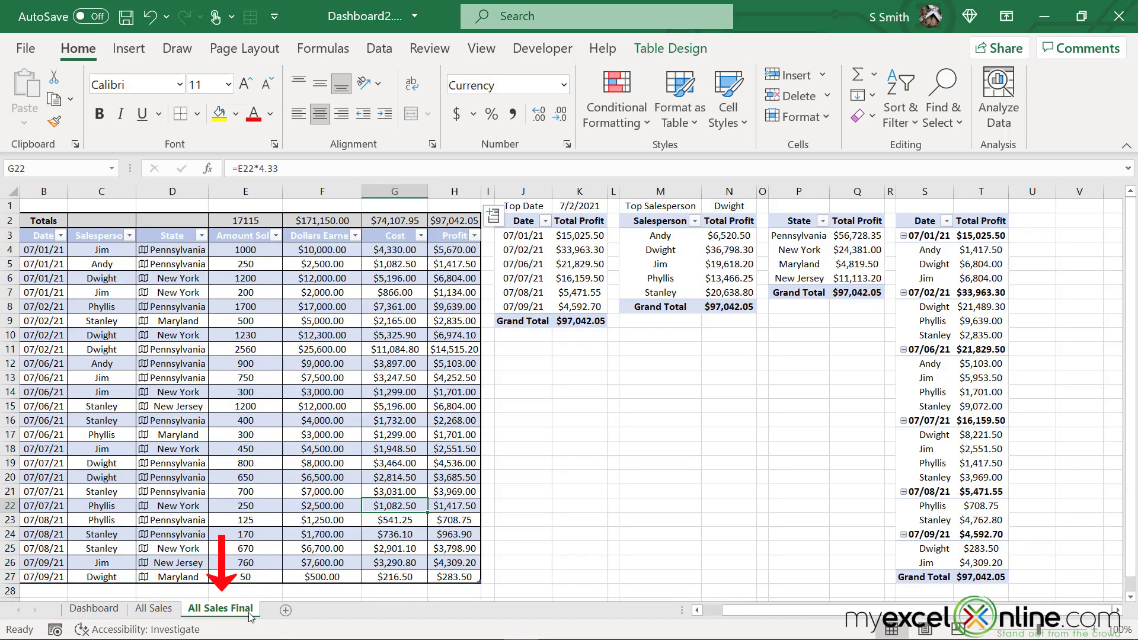
click(114, 59)
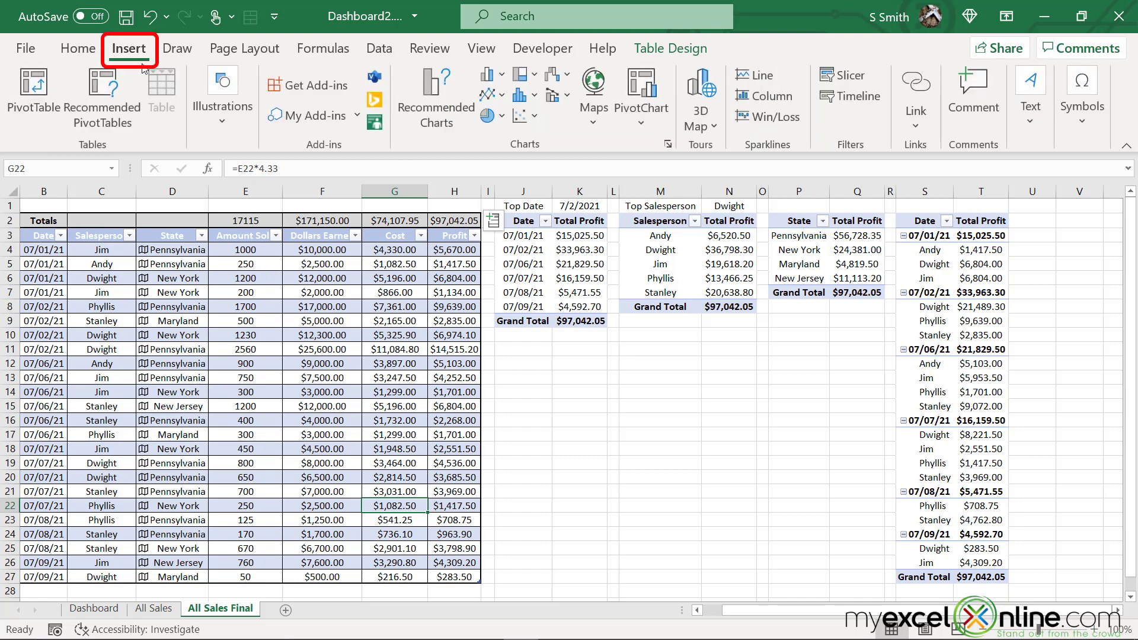
click(849, 76)
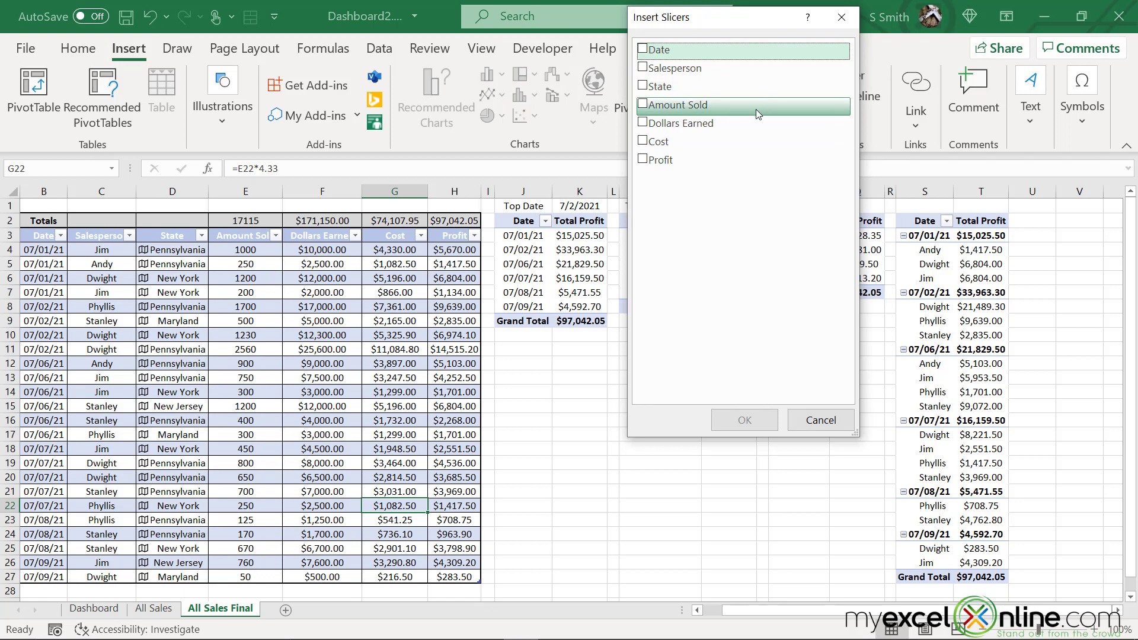
click(644, 89)
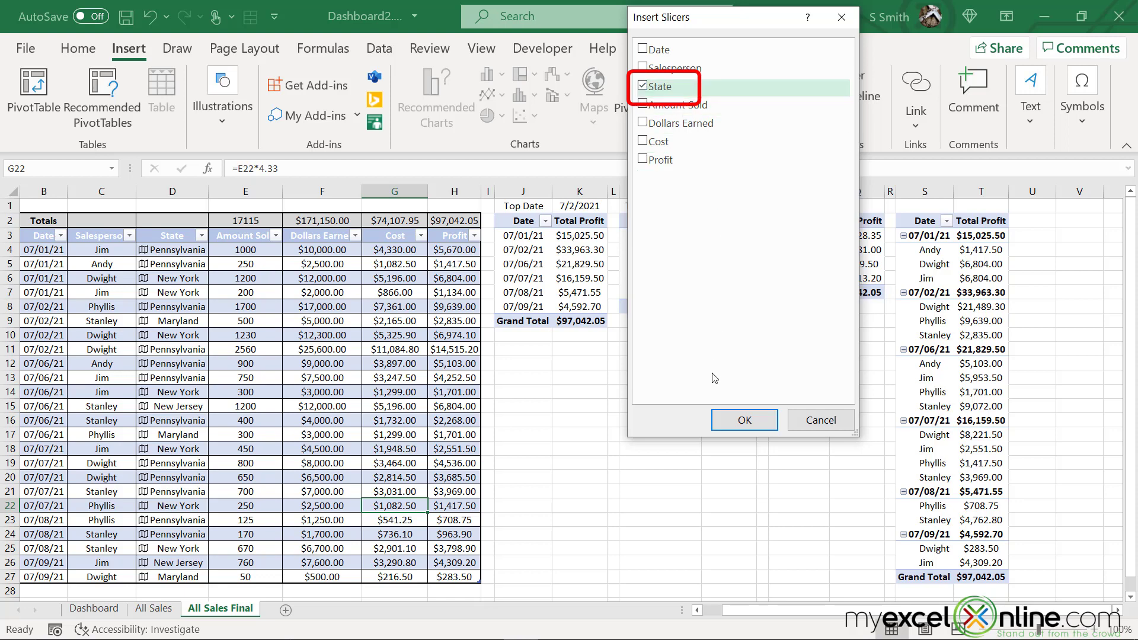
click(728, 420)
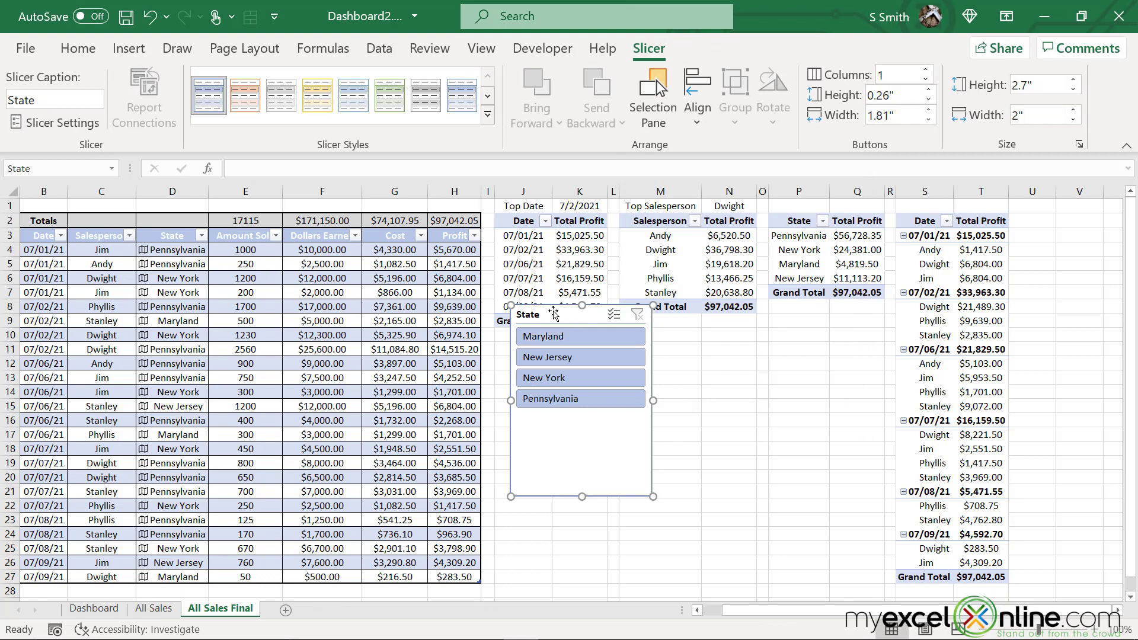
right_click(553, 315)
click(598, 449)
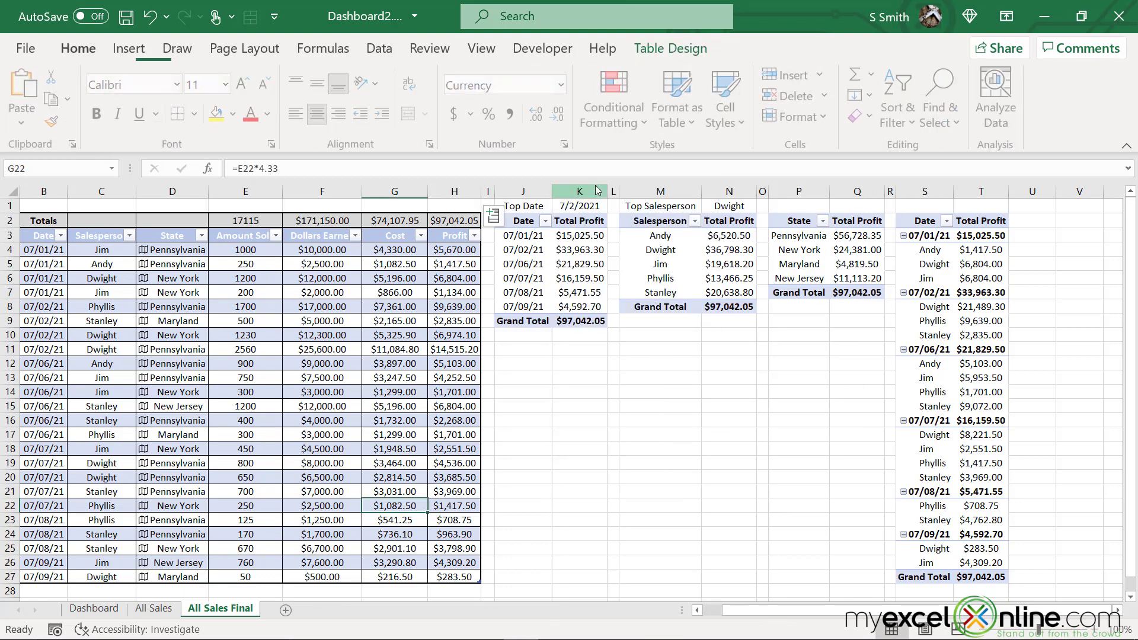
Paste the State slicer onto the Dashboard at cell A6 using the destination theme.
click(113, 613)
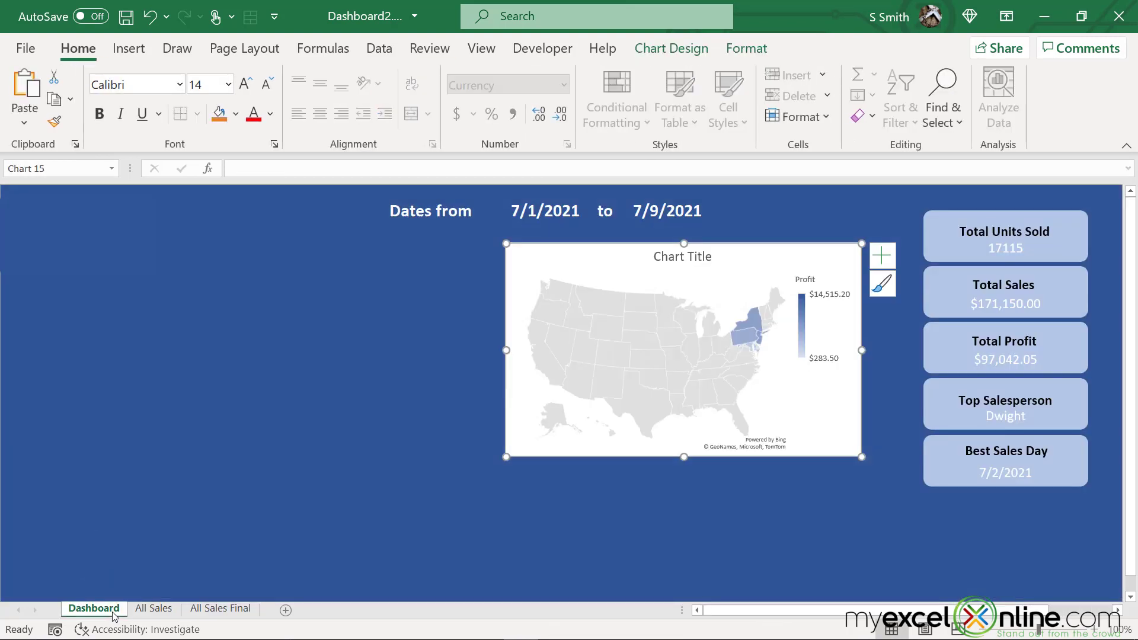
right_click(40, 287)
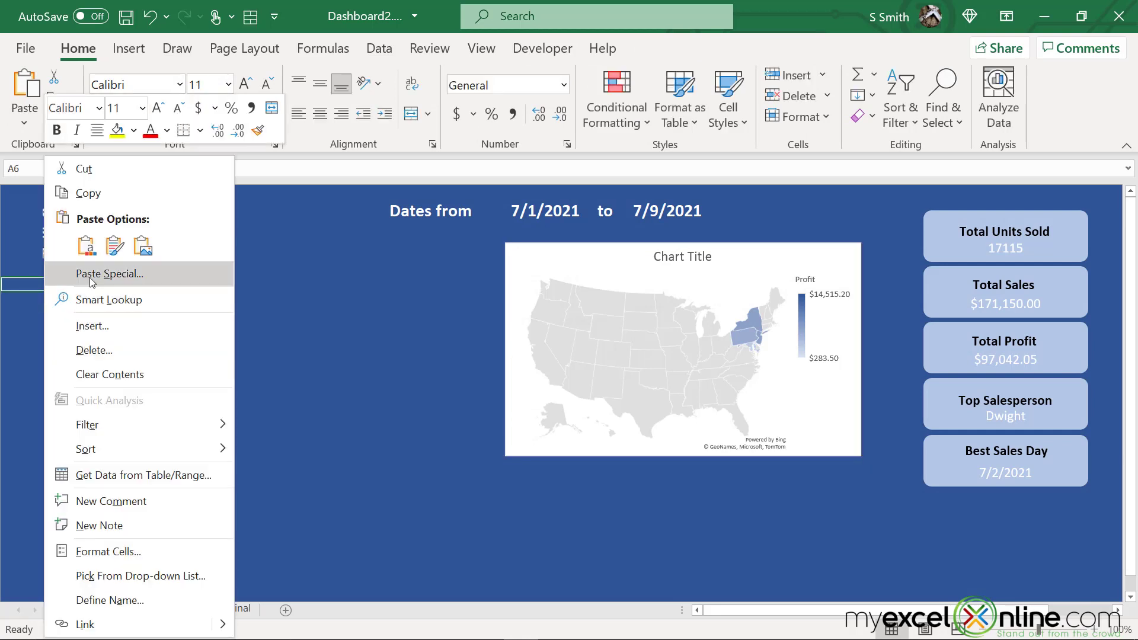
click(86, 245)
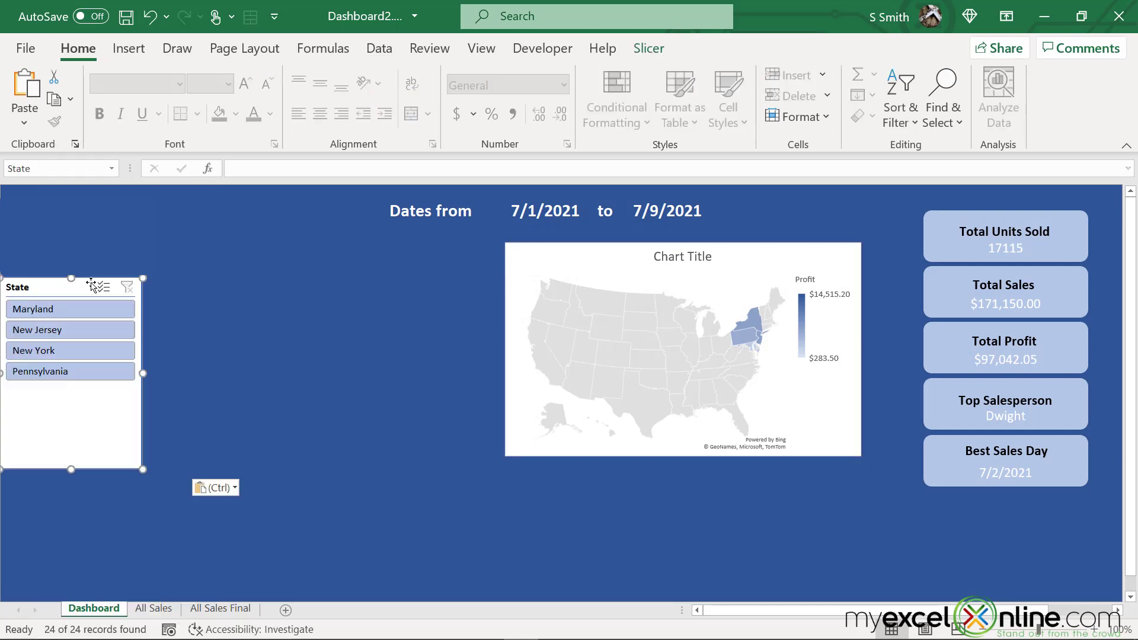
drag(92, 284, 106, 283)
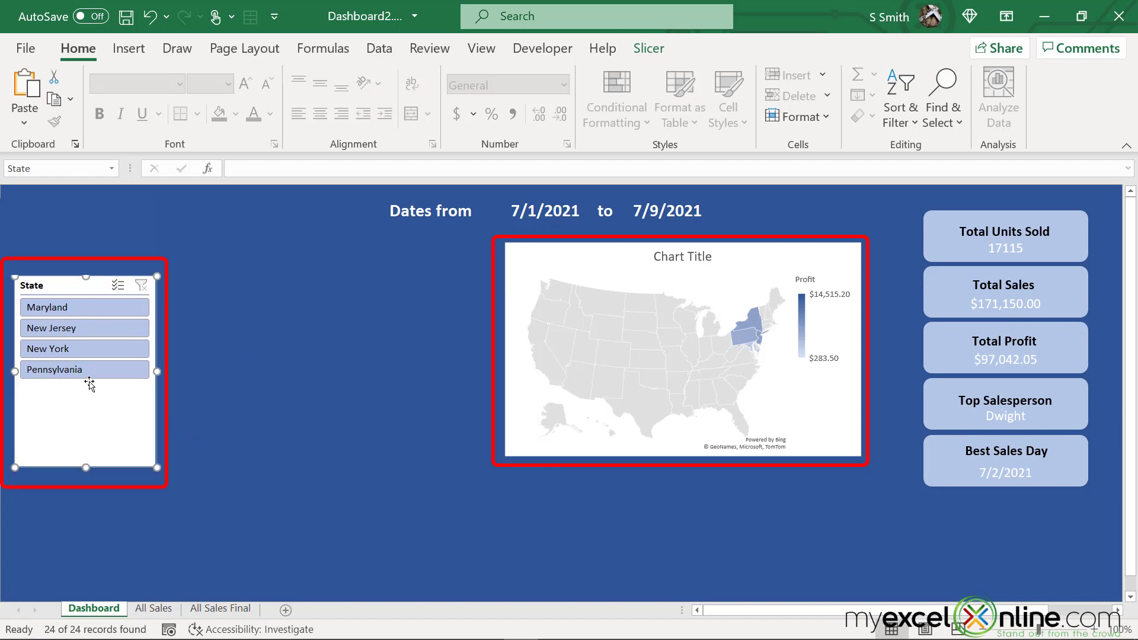
Filter the map to Pennsylvania, New York, New Jersey, then Maryland alone via the slicer.
click(74, 370)
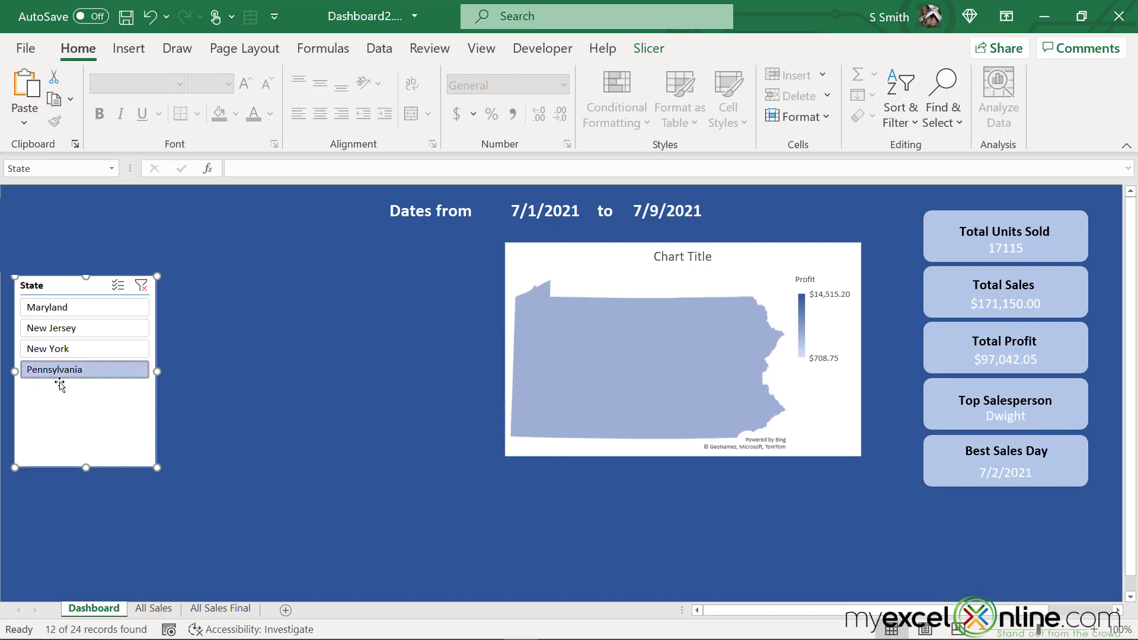
click(73, 349)
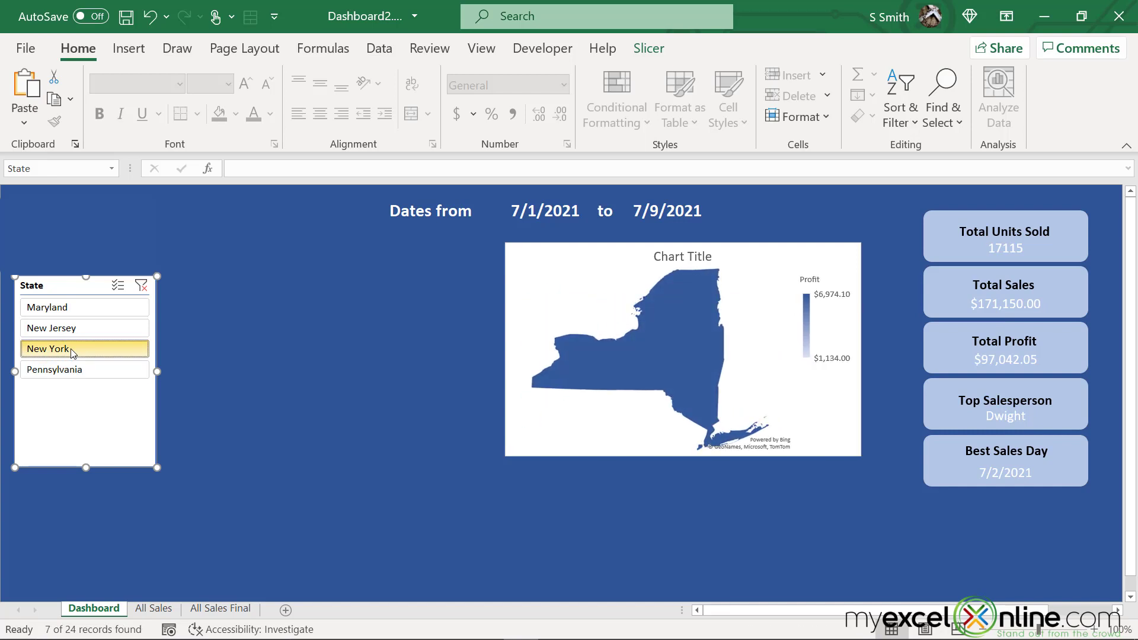
click(78, 331)
click(84, 312)
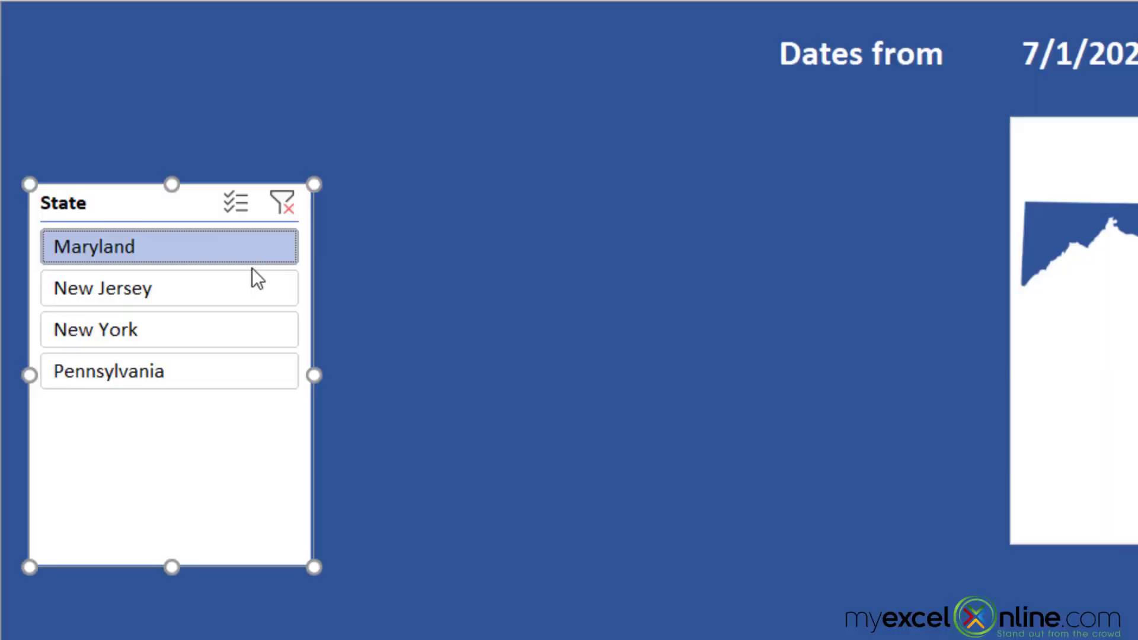
Enable Multi-Select and add New Jersey, New York and Pennsylvania to the state filter.
click(237, 206)
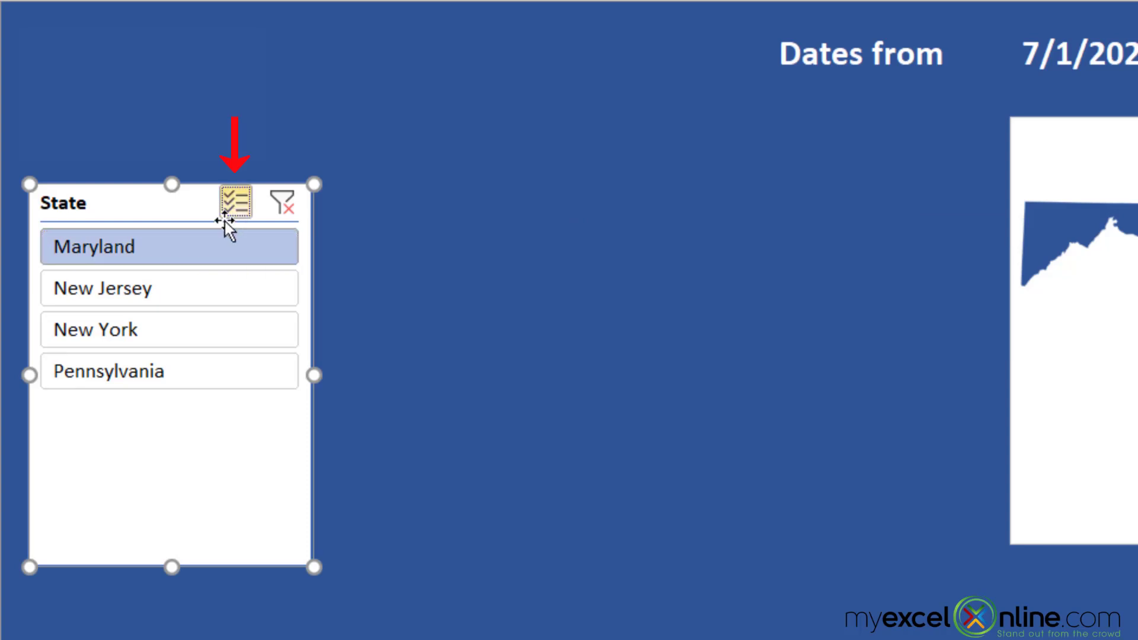
click(150, 278)
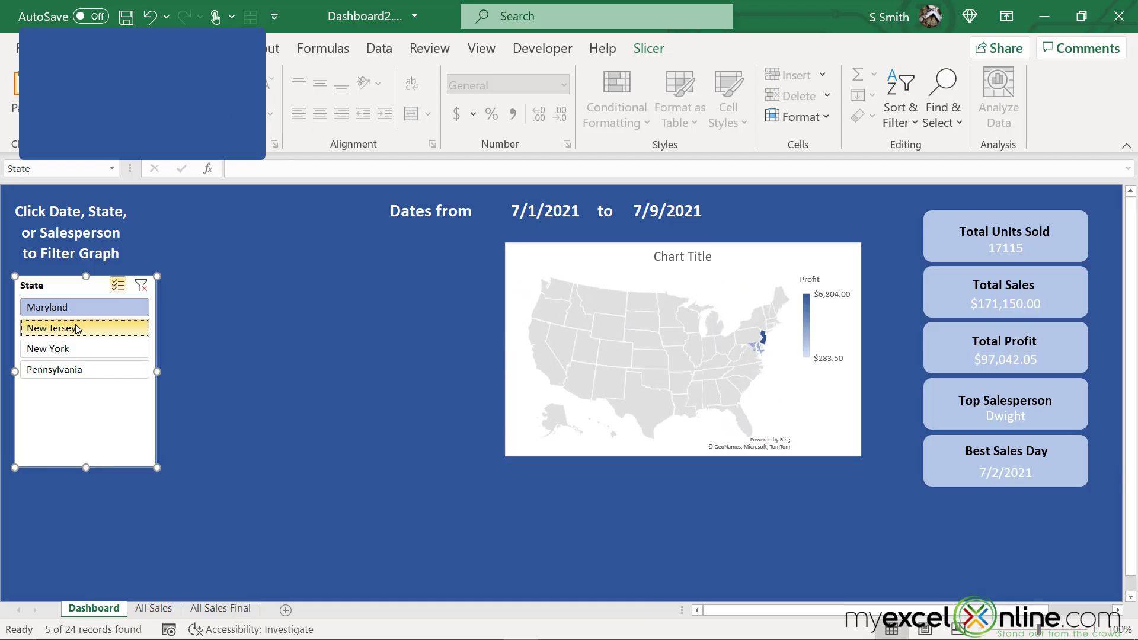
click(83, 350)
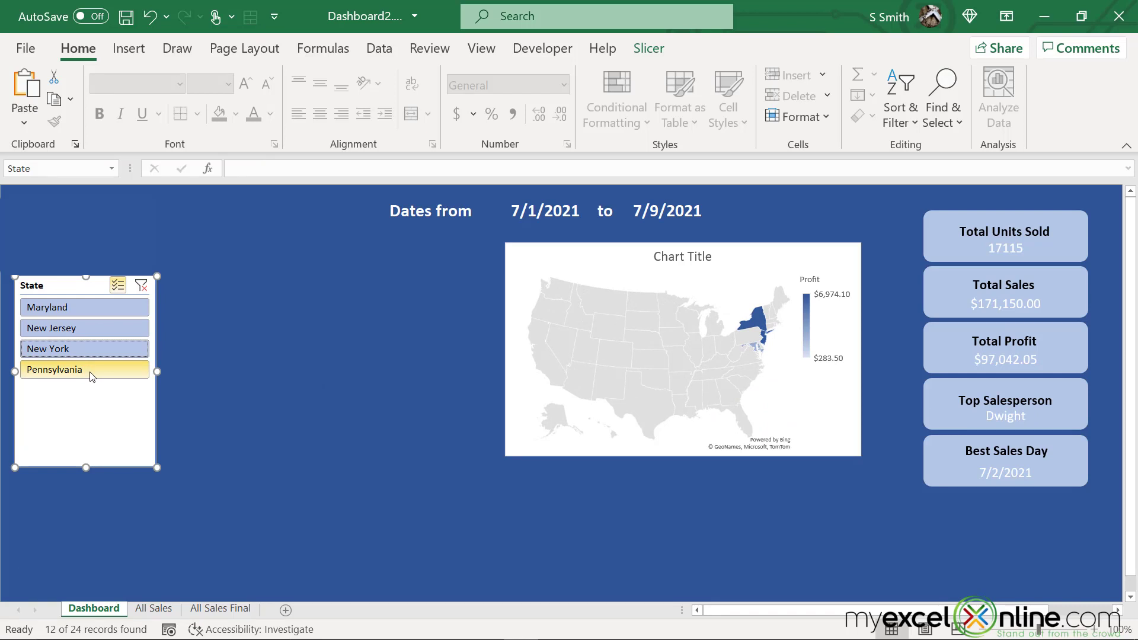
click(92, 372)
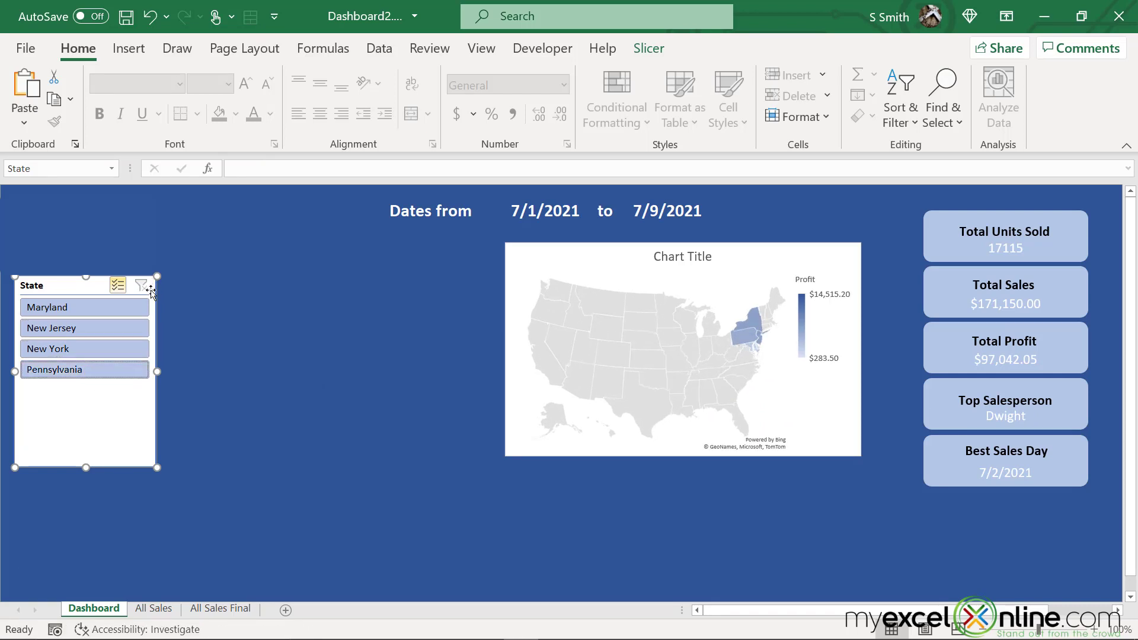
Turn off Multi-Select, filter to Maryland, then clear the slicer filter.
click(118, 286)
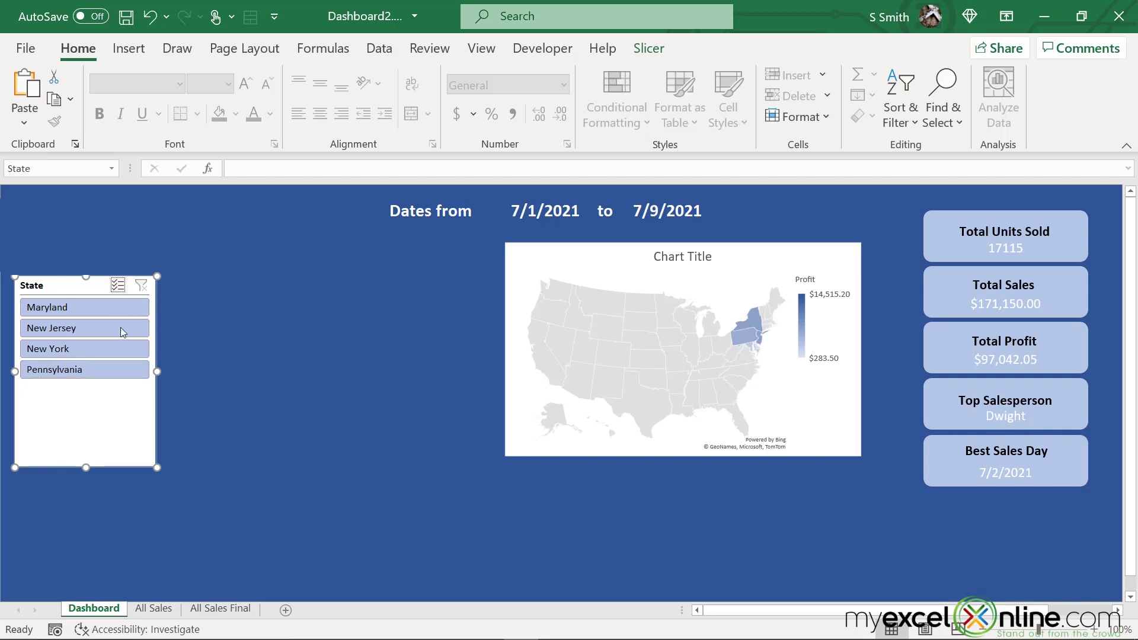
click(77, 309)
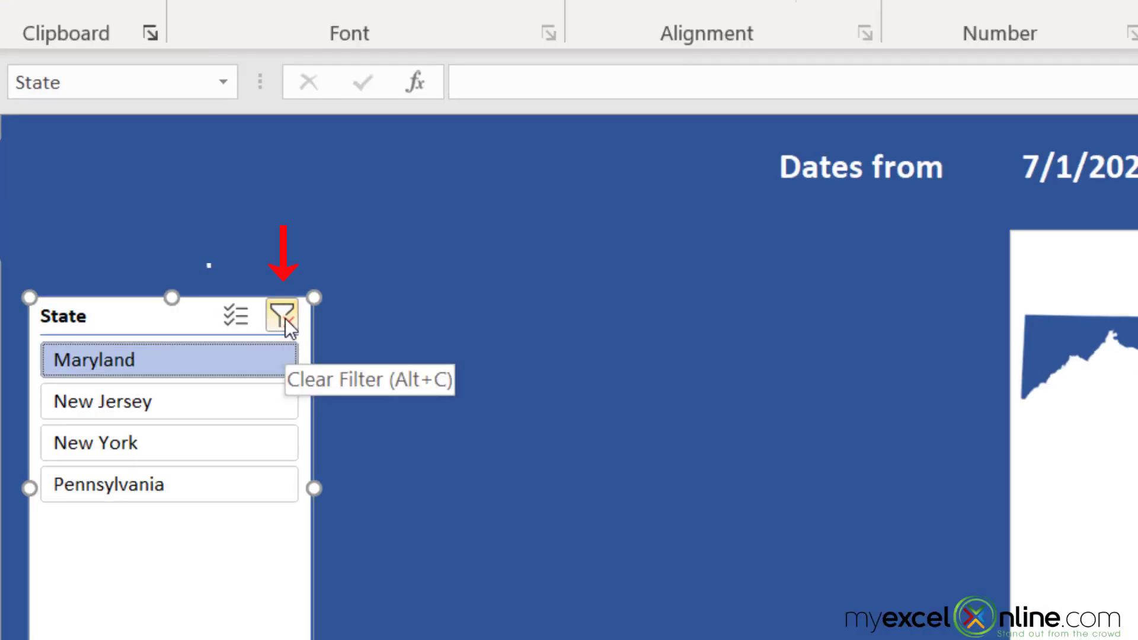
click(285, 318)
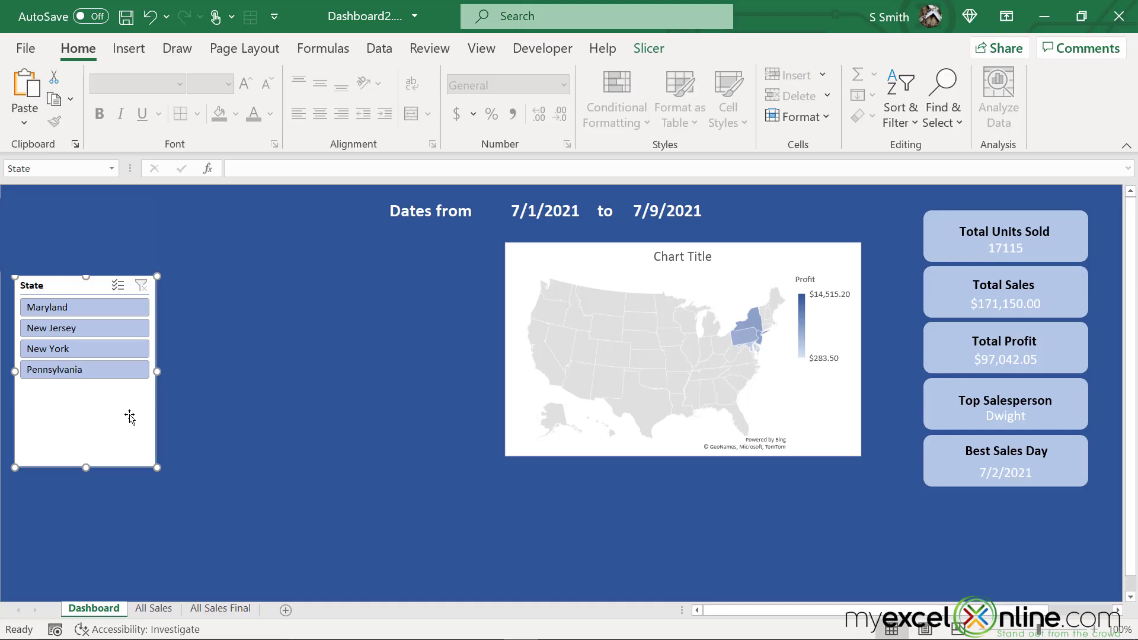
Move the State slicer up and add a 'Select State' label in cell A2.
drag(130, 418, 123, 379)
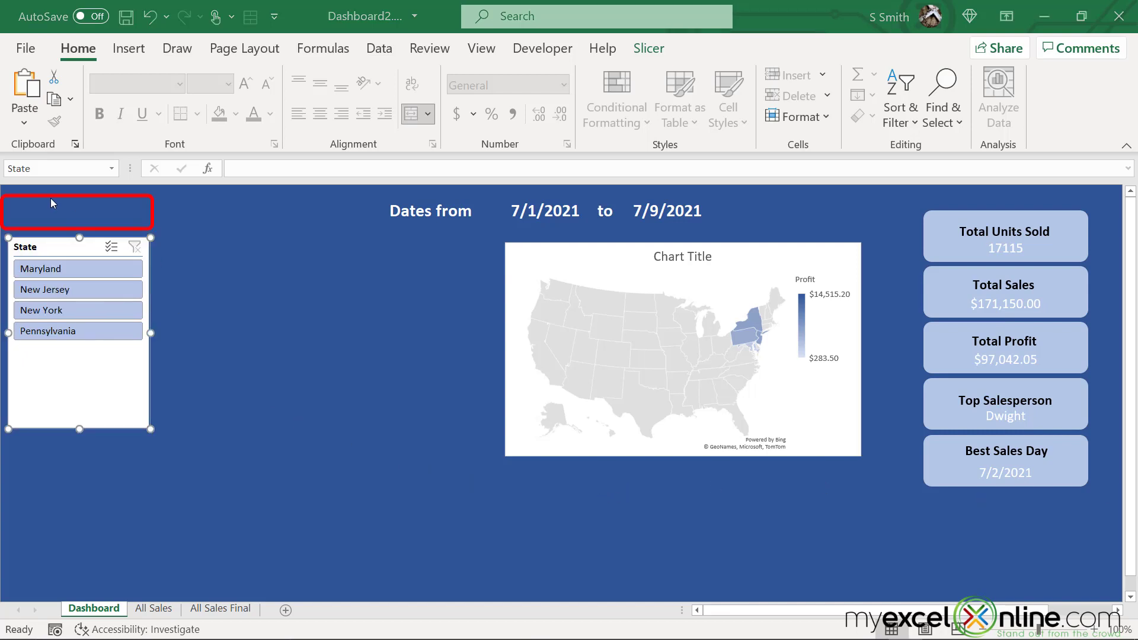
click(49, 200)
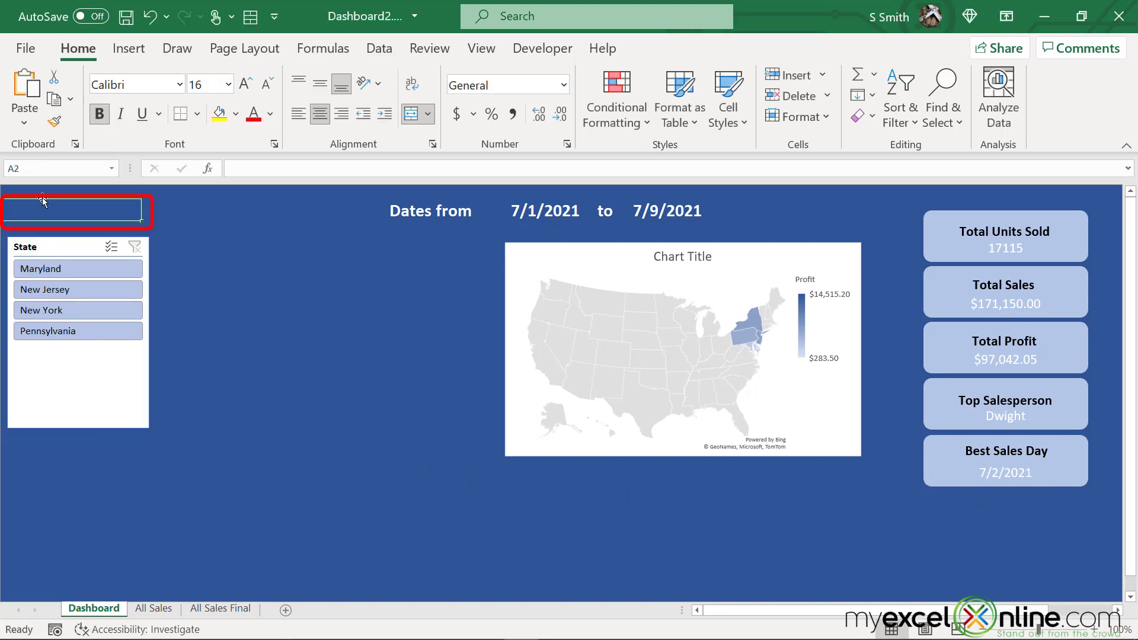
text(Select State)
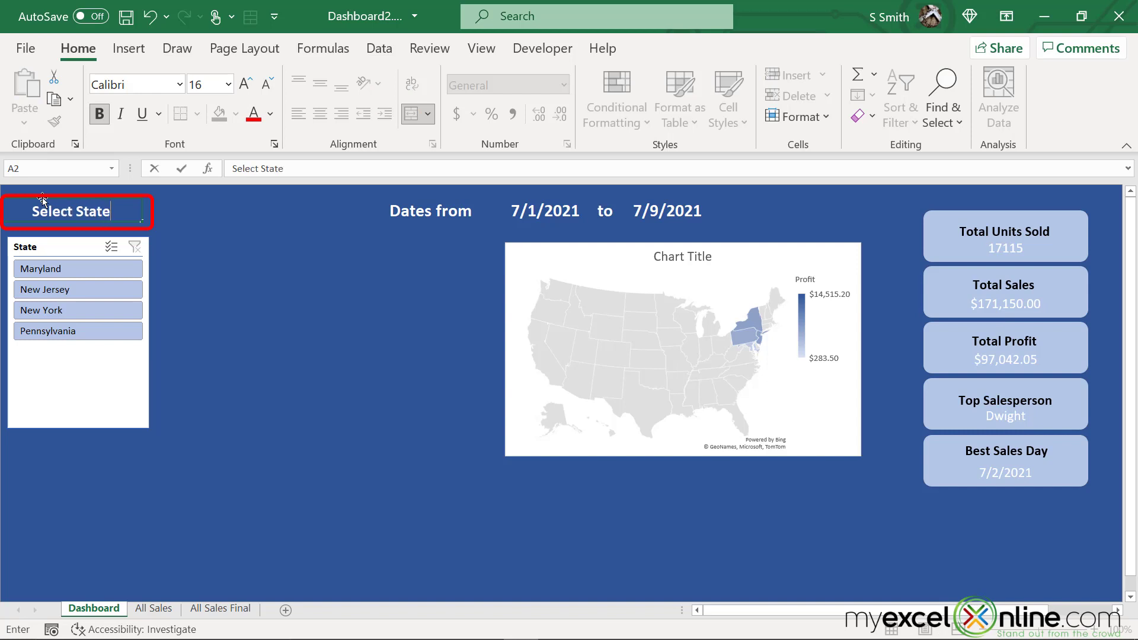
key(Return)
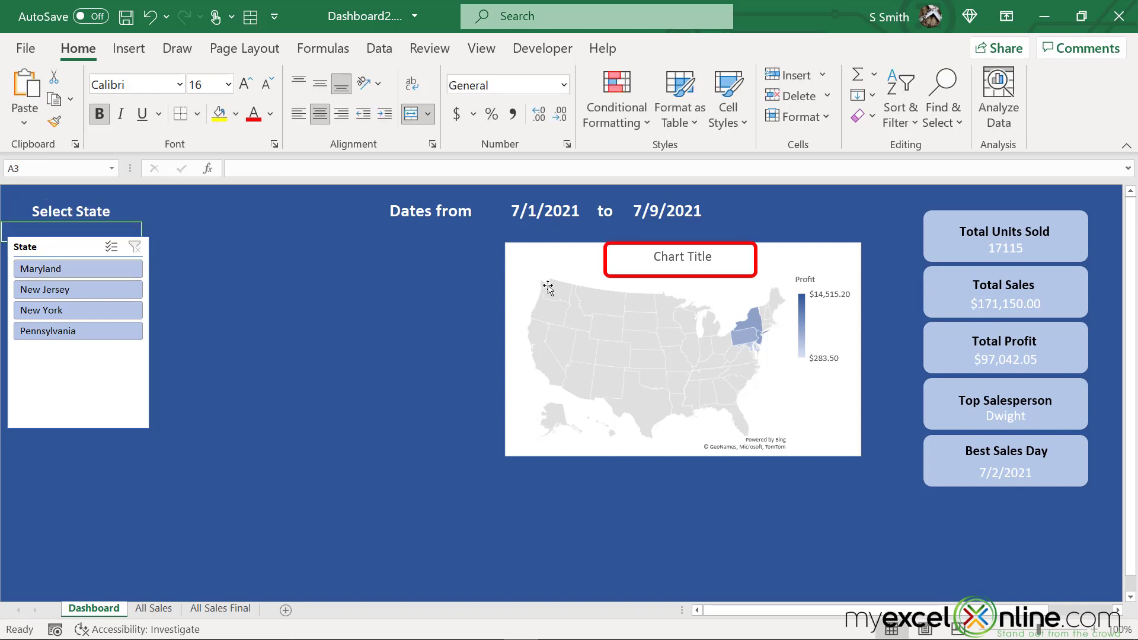
Title the map chart 'Profits by State', move it left and enlarge it down and right.
click(674, 261)
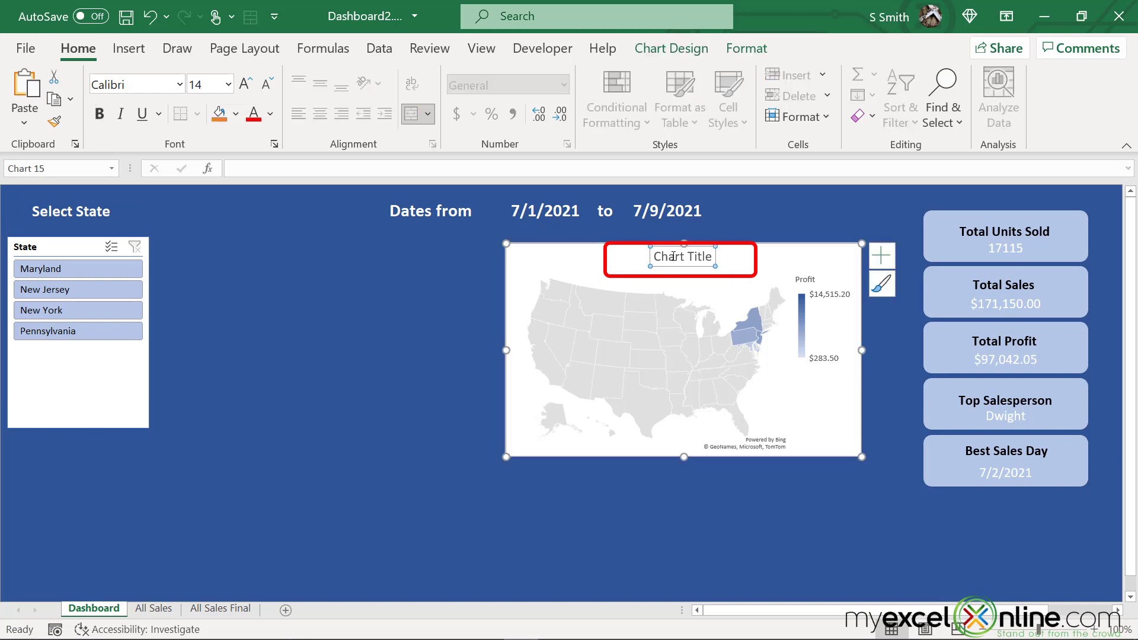
click(712, 256)
drag(711, 256, 653, 258)
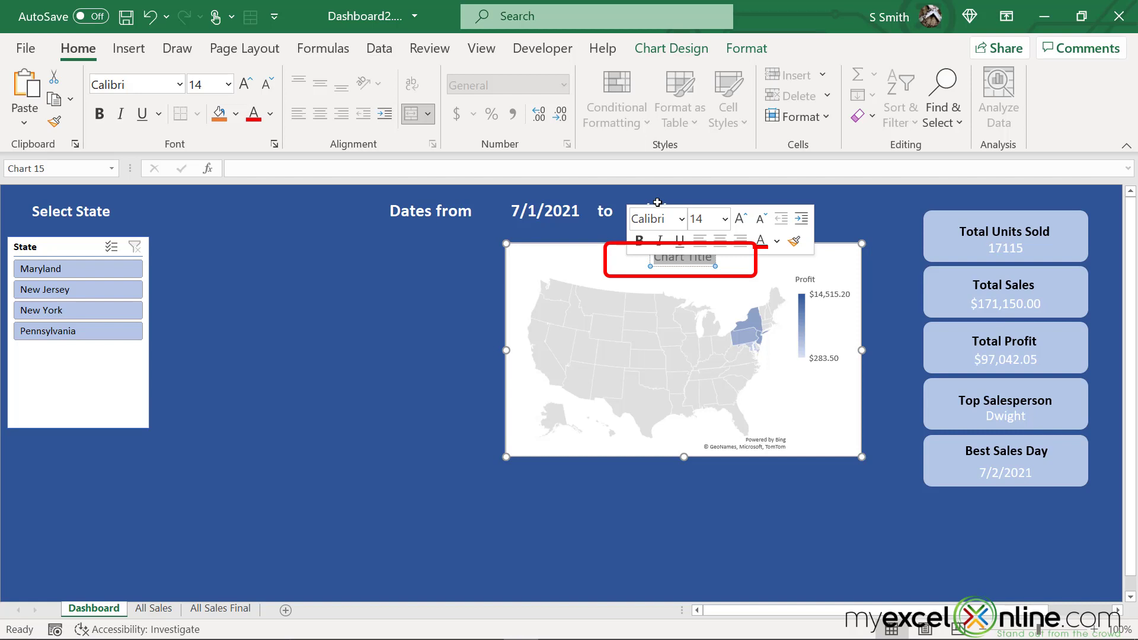
text(Profits by State)
drag(577, 258, 289, 252)
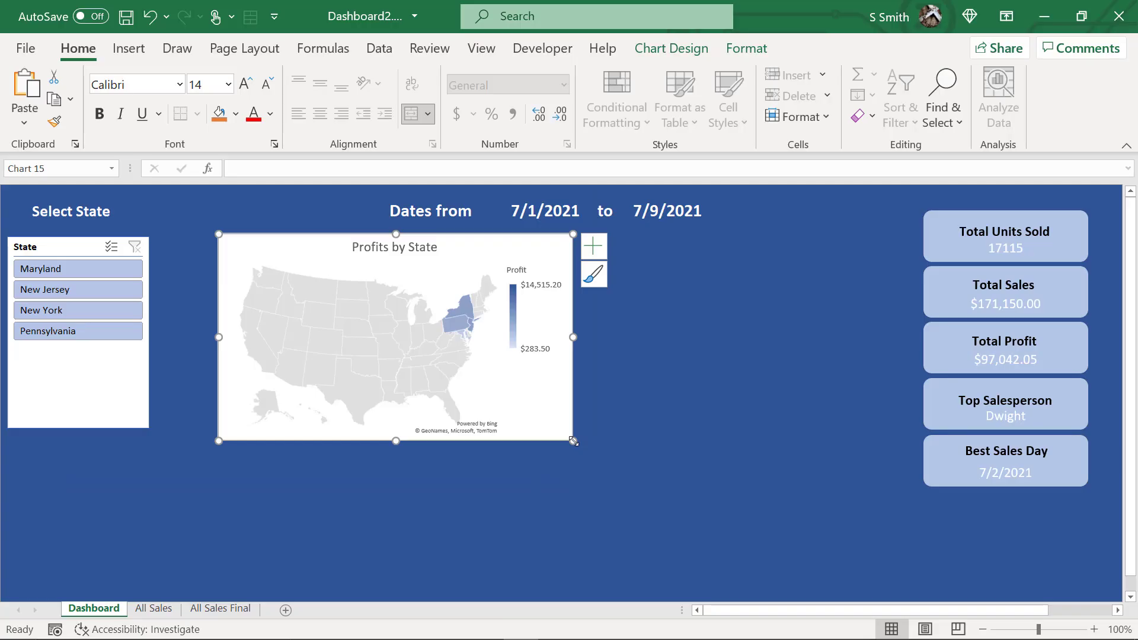
drag(573, 441, 905, 567)
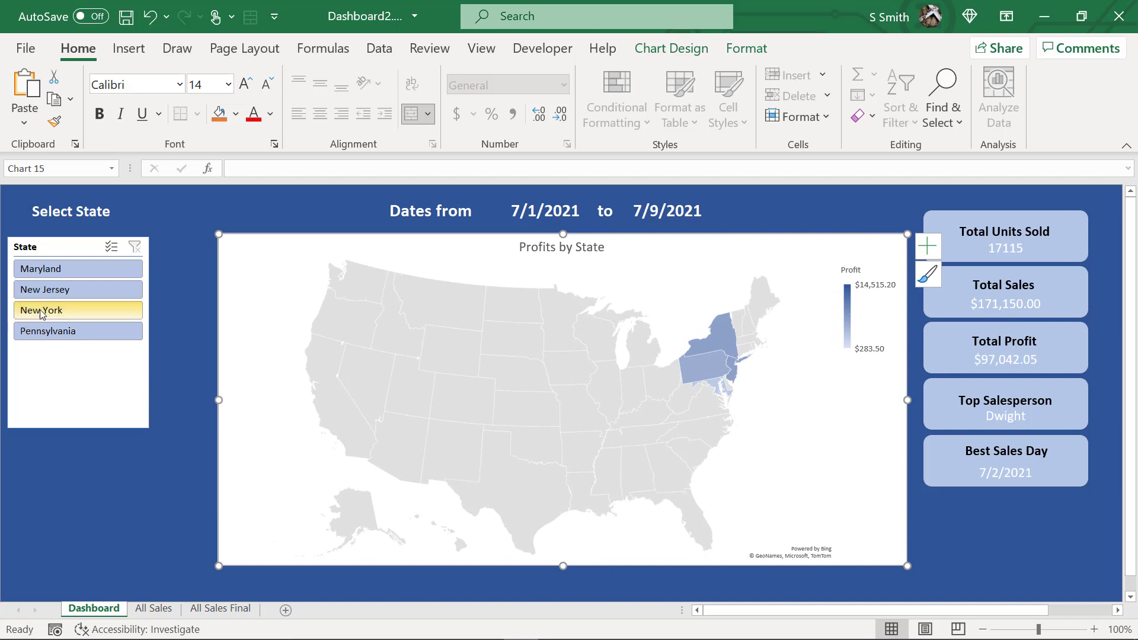
Test the slicer with New Jersey and New York, then clear the state filter.
click(47, 291)
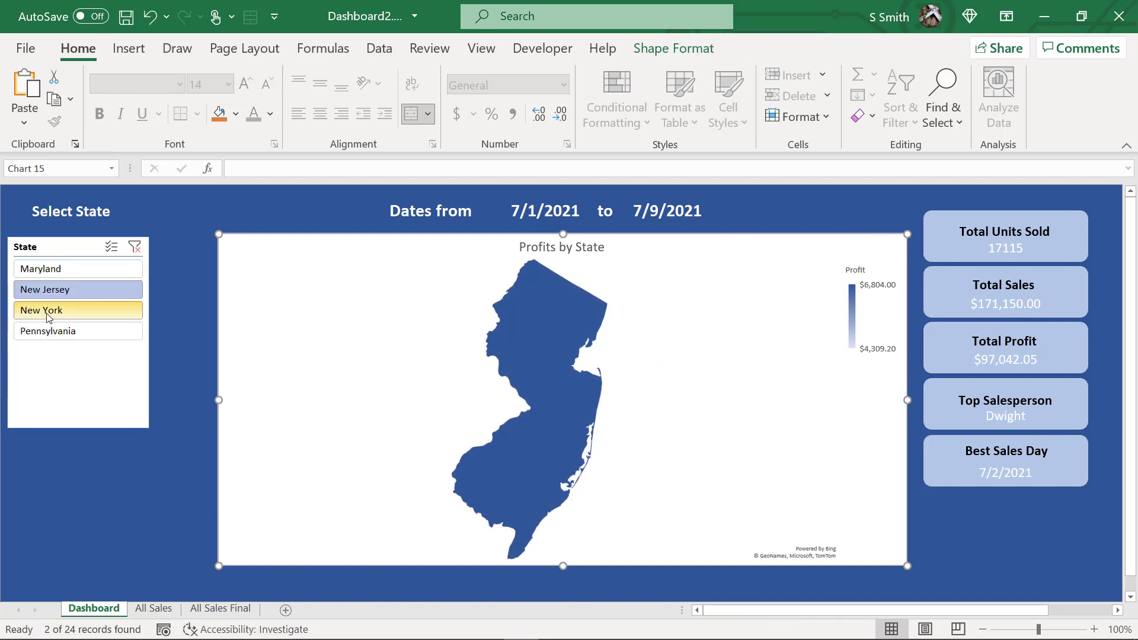
click(48, 311)
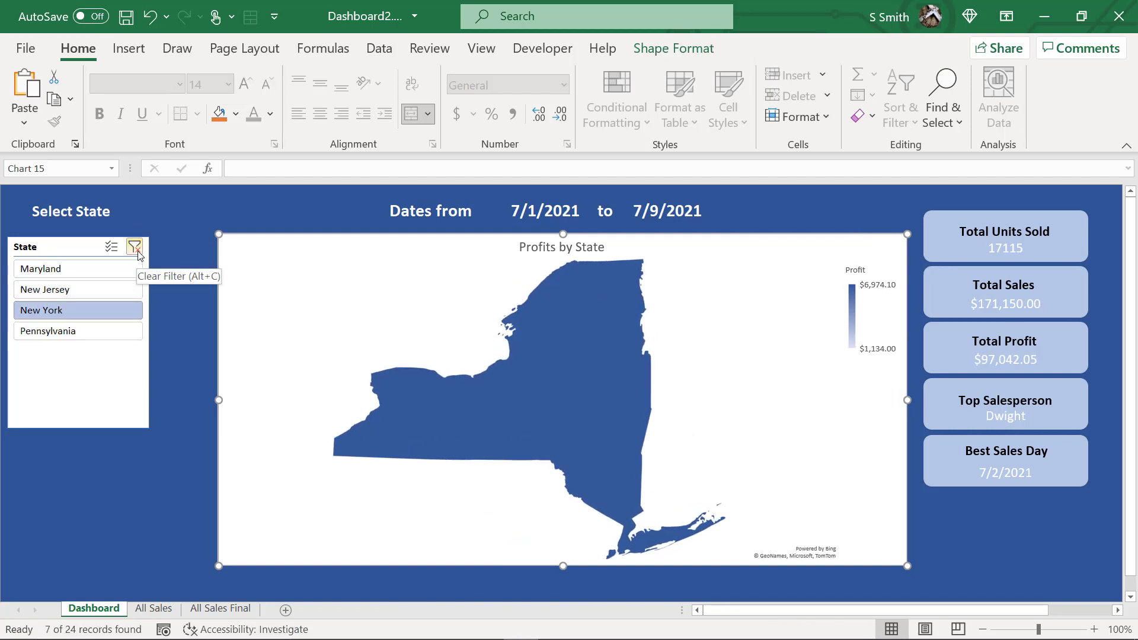
click(136, 248)
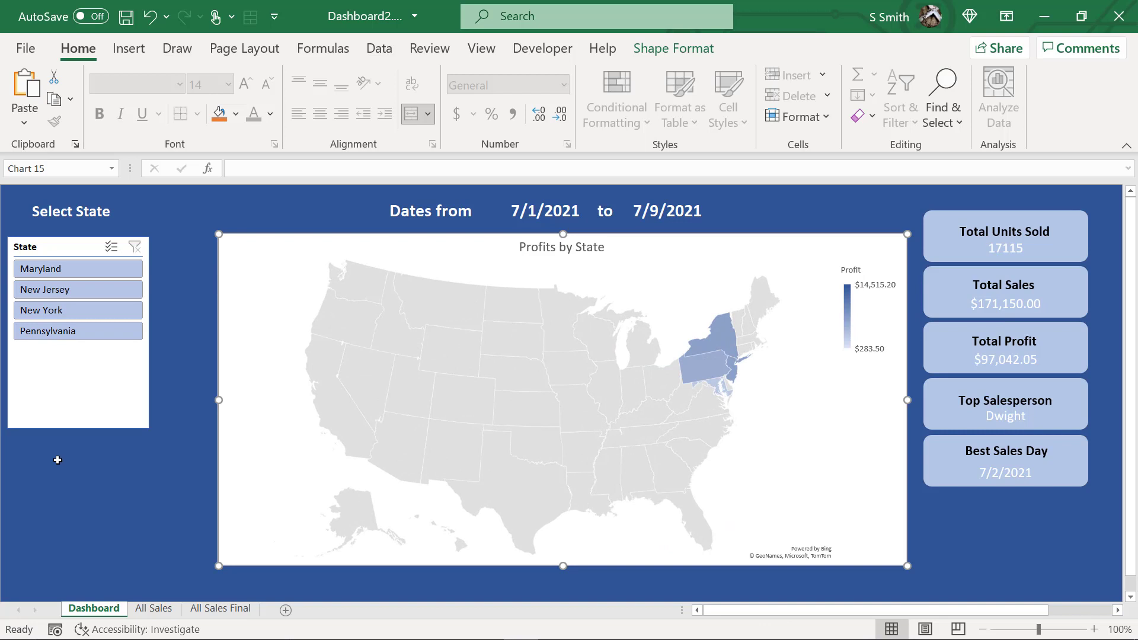